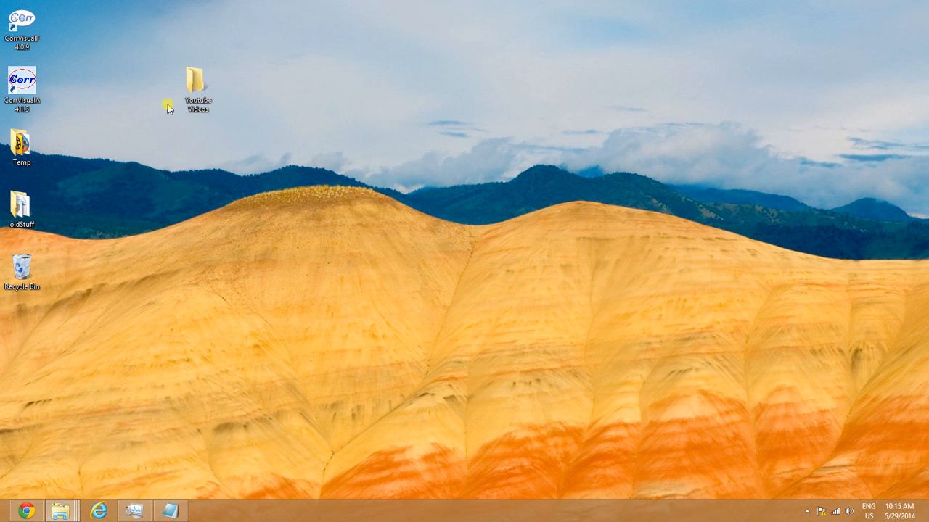
Launch the CorrVisualA program from the desktop shortcut
click(33, 92)
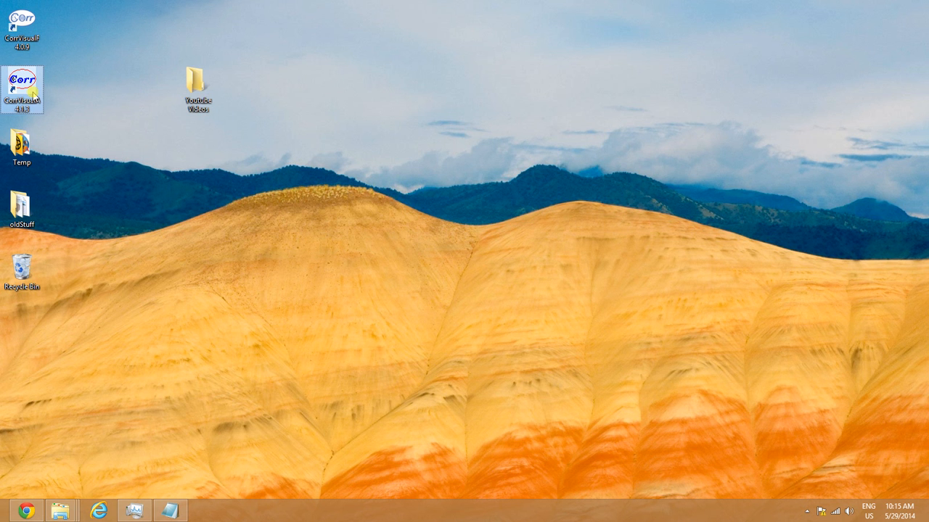
double_click(32, 92)
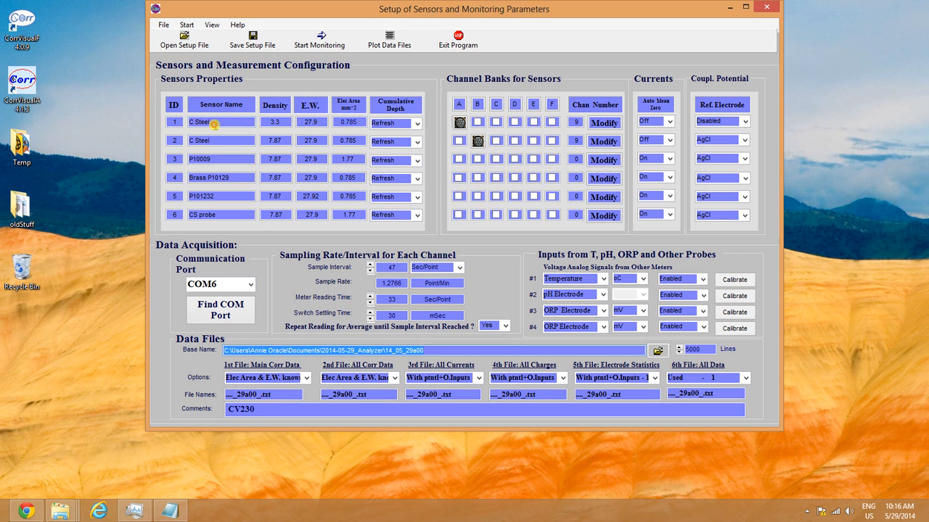
Enter C Steel as the name of sensor 1 in the sensor properties
click(207, 123)
click(203, 121)
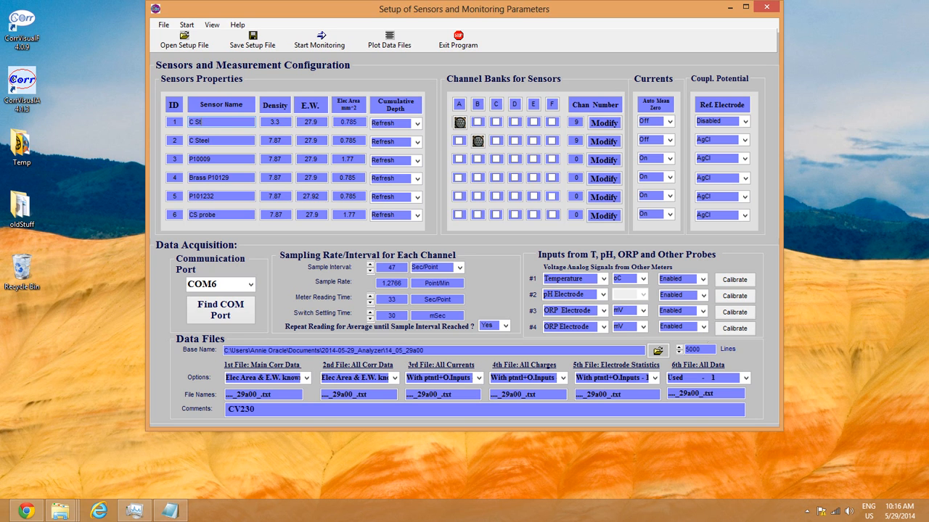
click(220, 139)
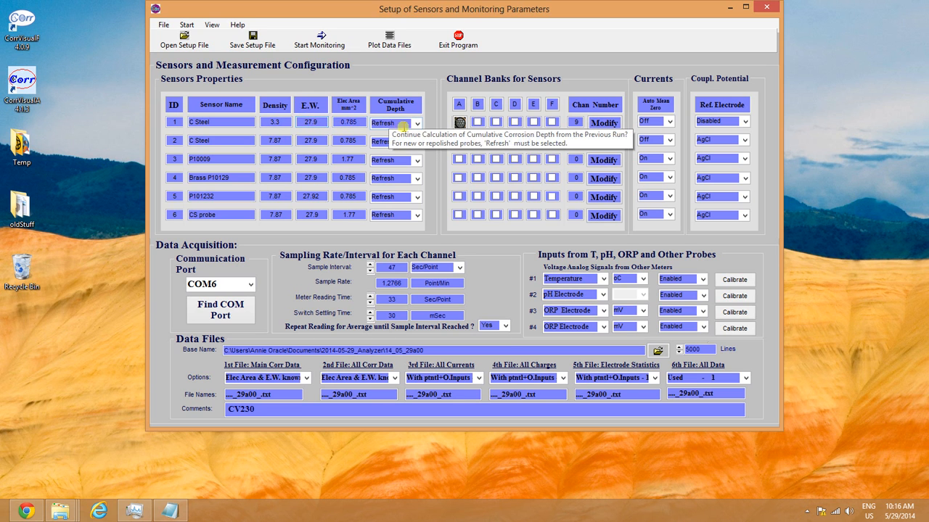
Review the cumulative depth options for sensor 1 and its channel bank A assignment
click(417, 123)
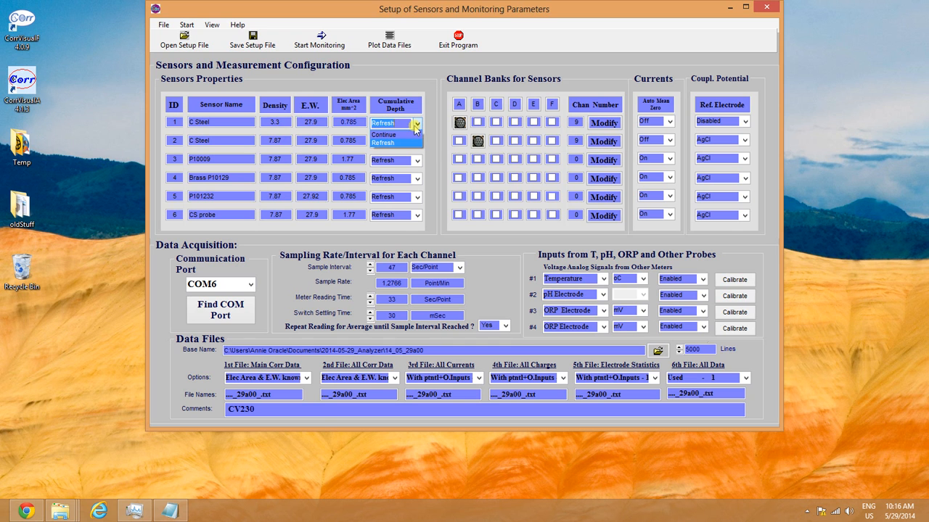
click(418, 125)
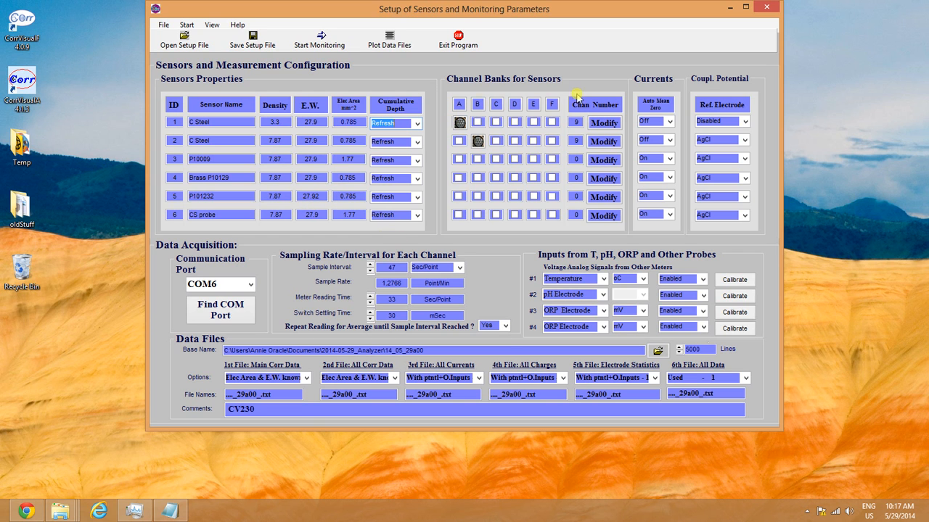
click(459, 122)
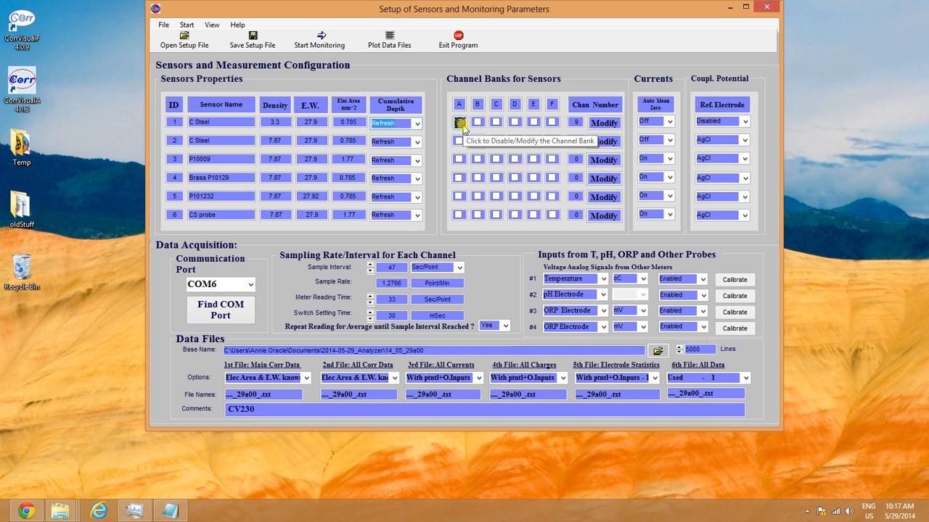
click(459, 123)
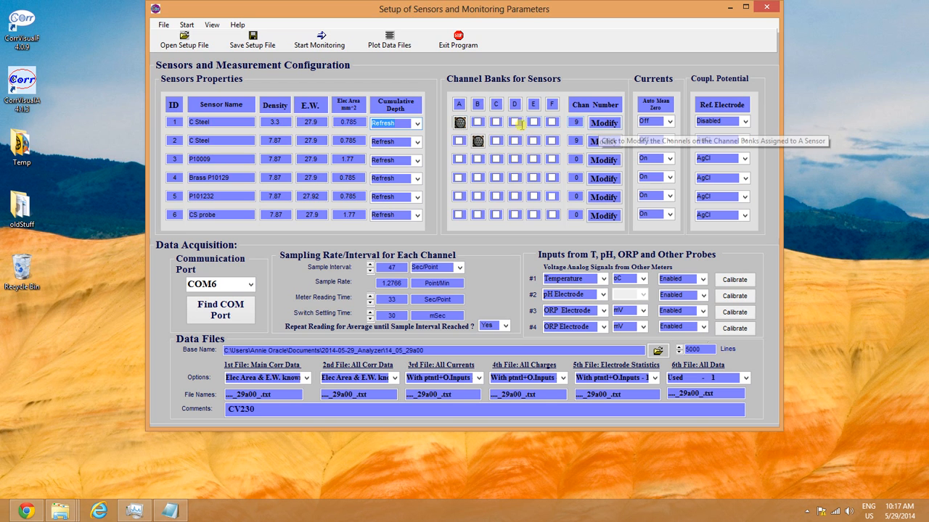
Deactivate channels 9, 8 and 7 of sensor 1 on bank A, reactivate all three and accept the channel settings
click(603, 123)
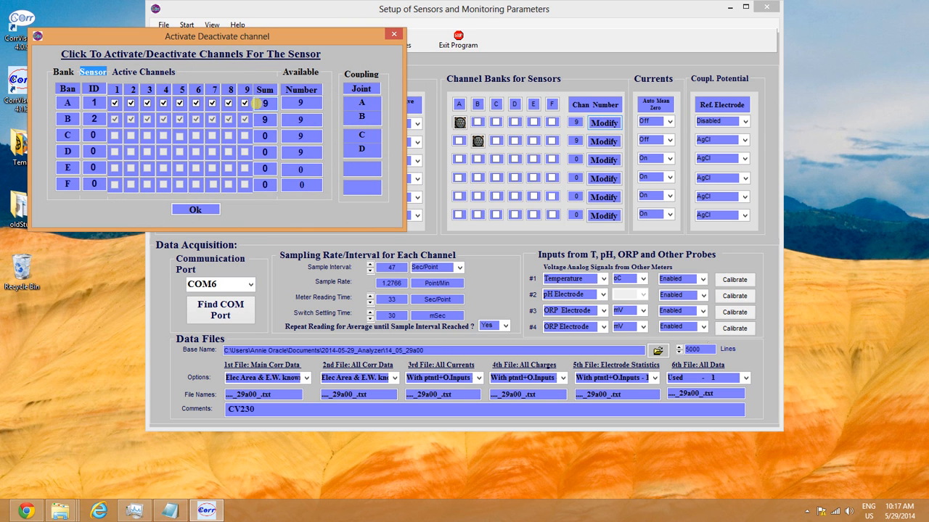
click(244, 103)
click(228, 103)
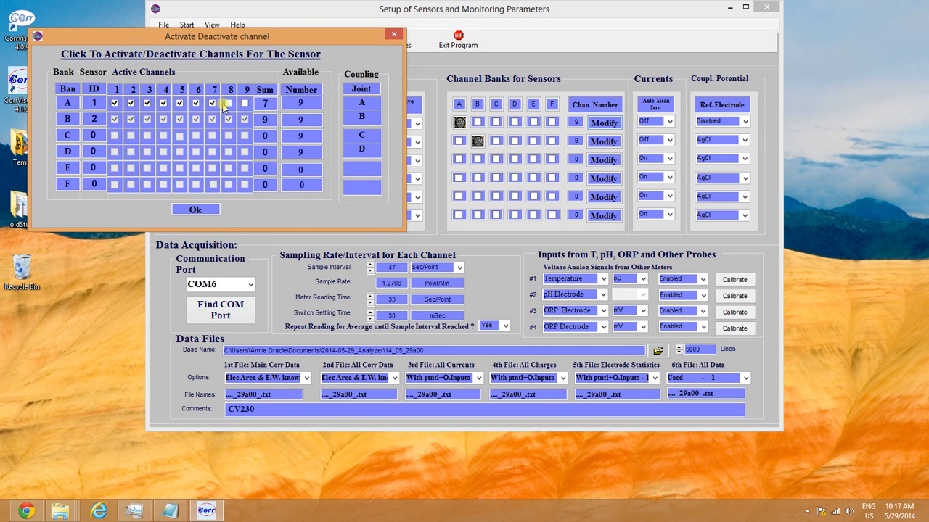
click(212, 103)
click(244, 103)
click(228, 103)
click(212, 103)
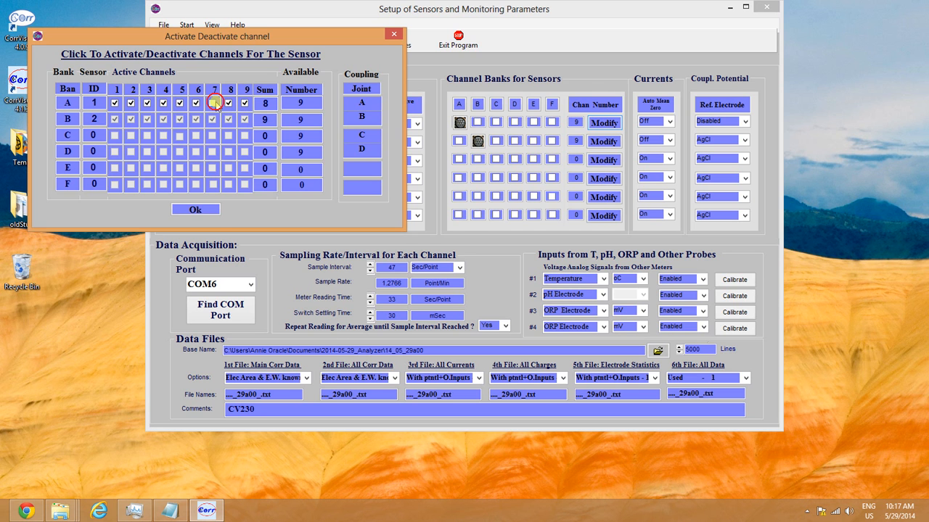
click(210, 212)
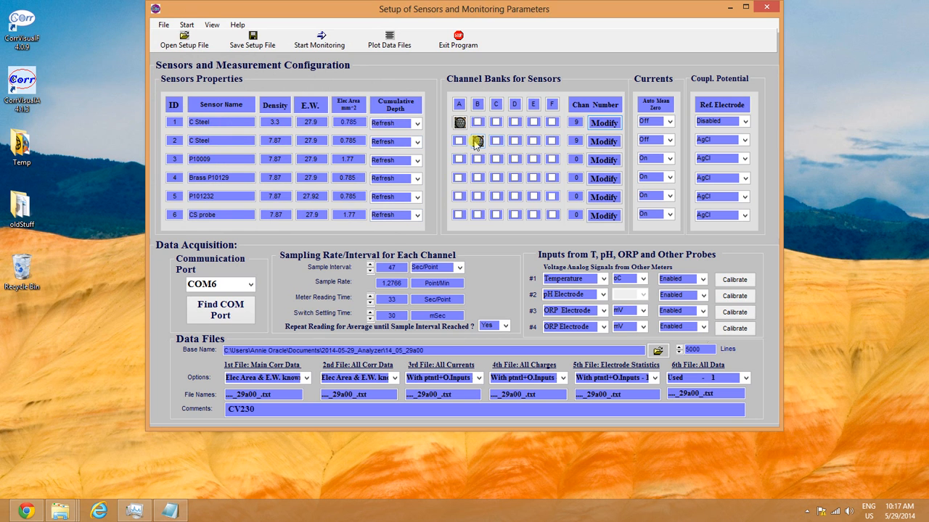
Check the active channels of sensor 2 on bank B and the Auto Mean Zero options of sensor 1
click(615, 142)
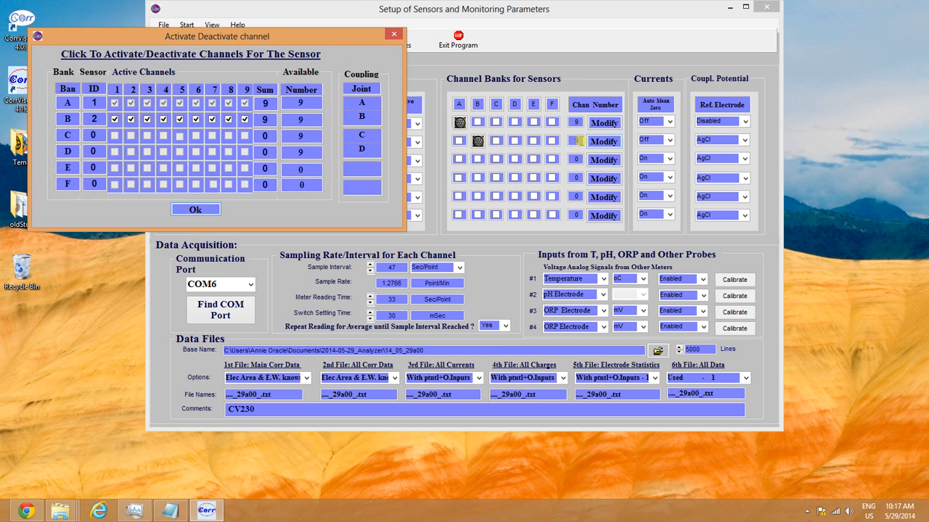
click(196, 210)
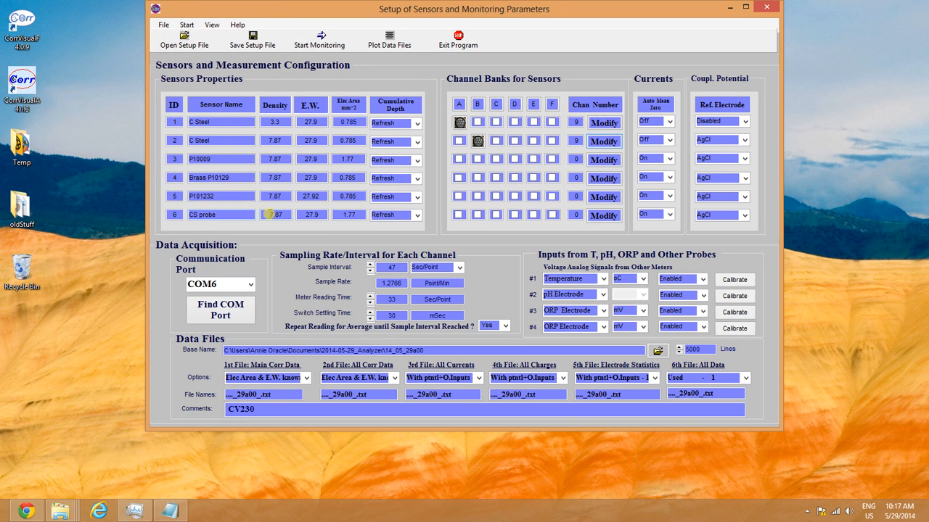
click(669, 122)
click(670, 122)
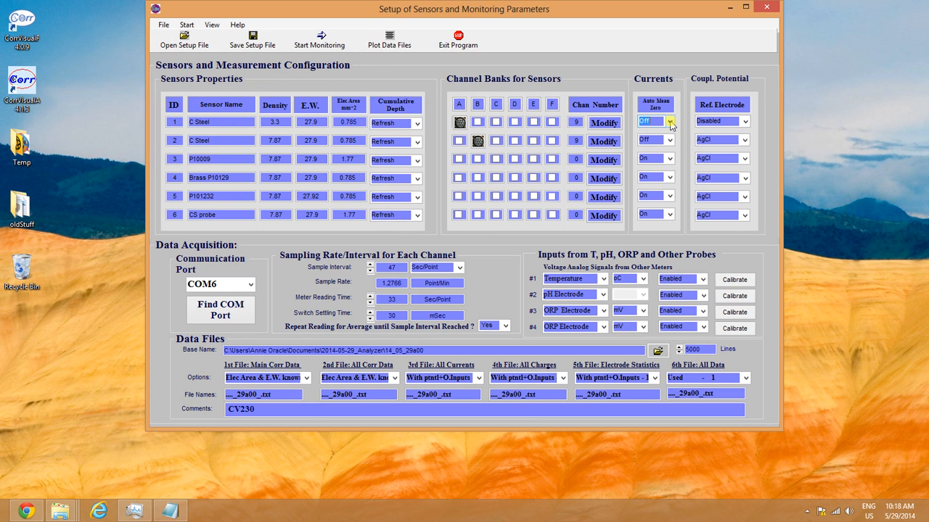
click(670, 122)
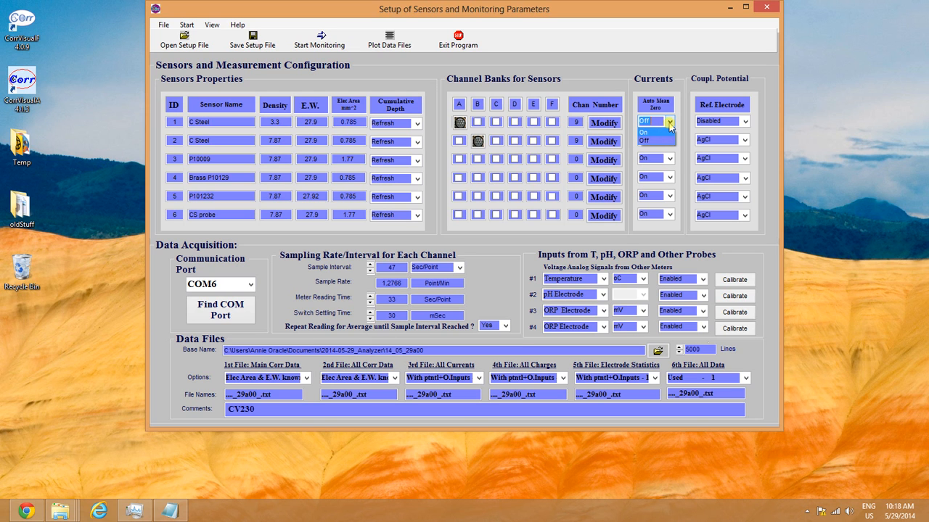
click(671, 122)
Keep the reference electrode of sensor 1 at Disabled and set the one for sensor 2 to Disabled
click(745, 123)
click(746, 122)
click(745, 122)
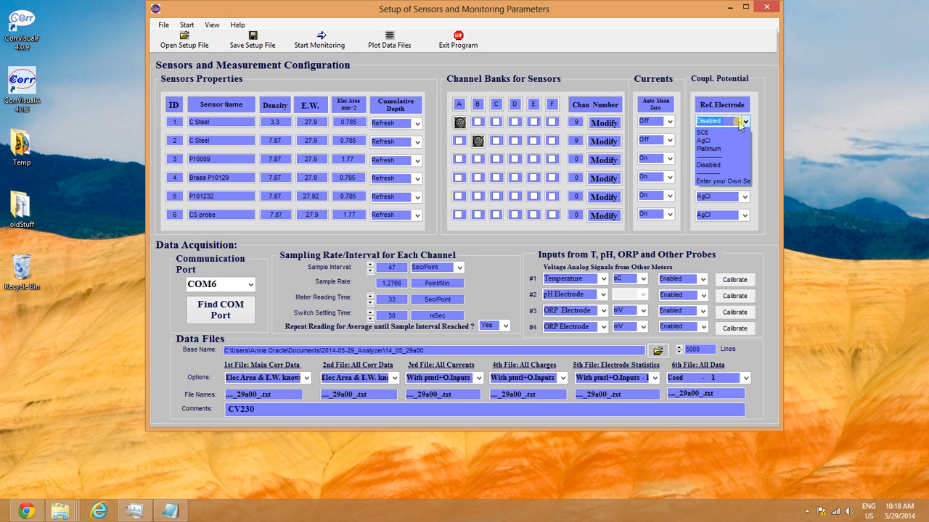
click(745, 122)
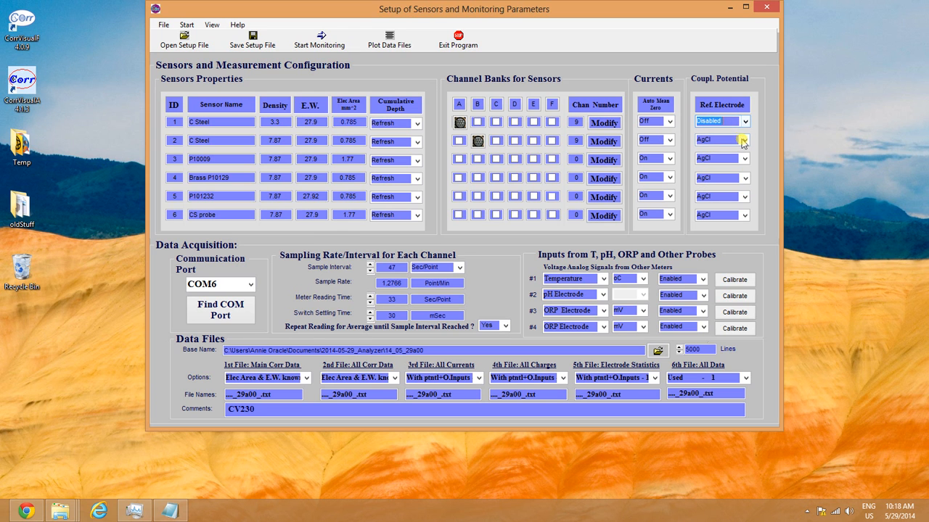
click(744, 140)
click(708, 182)
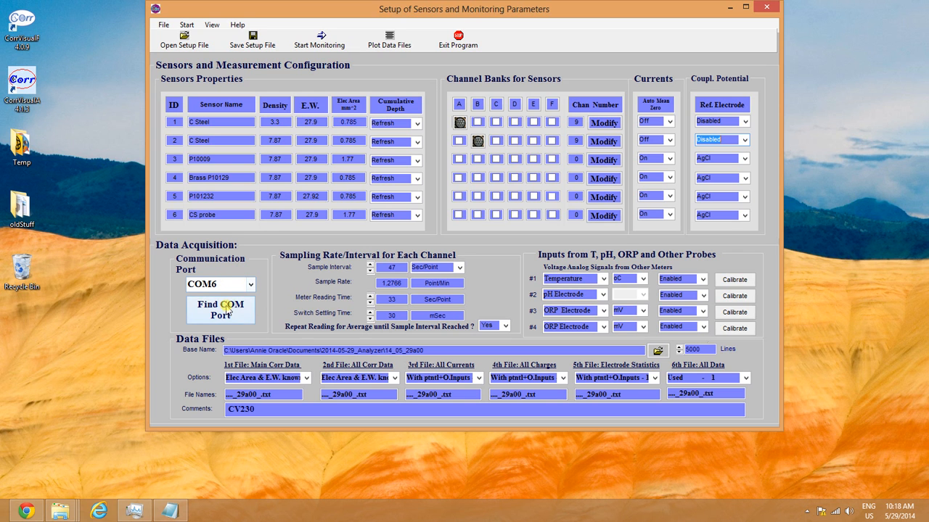
Find the available communication ports and keep COM6 as the data acquisition port
drag(234, 285, 197, 279)
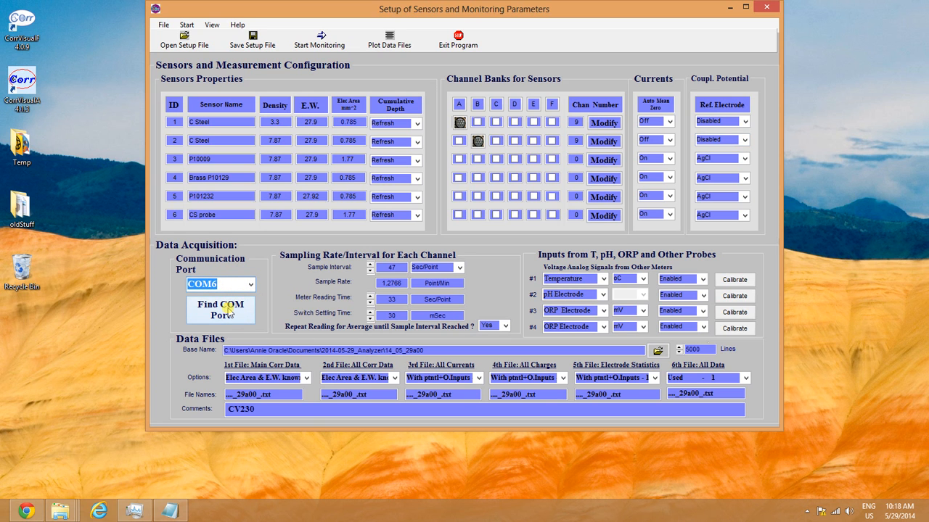
click(227, 317)
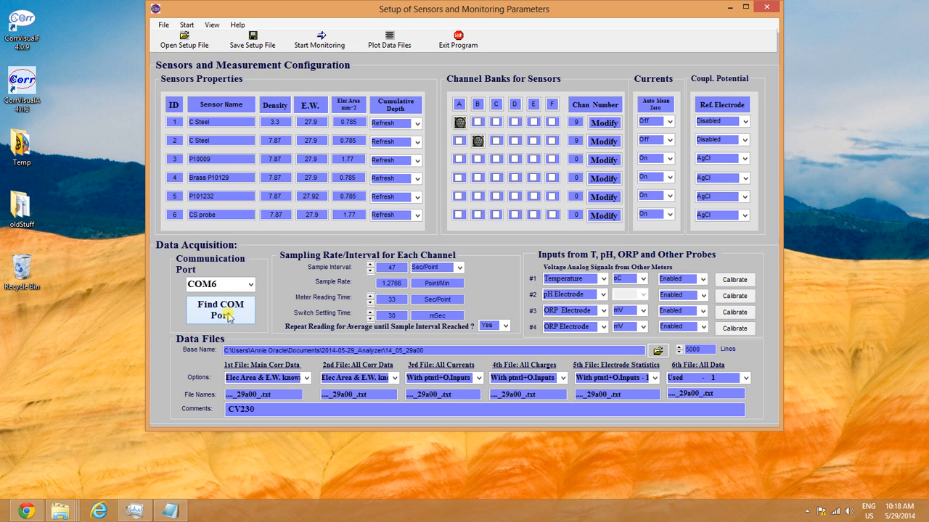
click(249, 285)
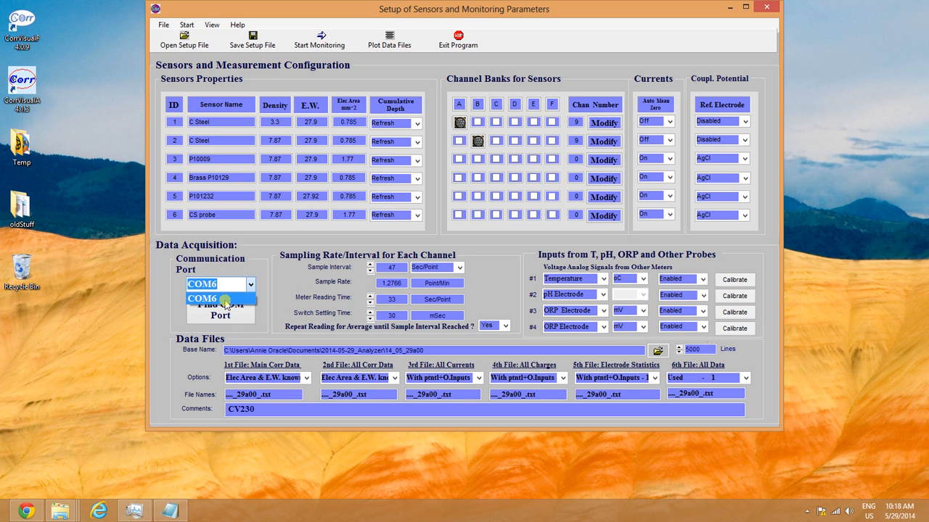
click(230, 319)
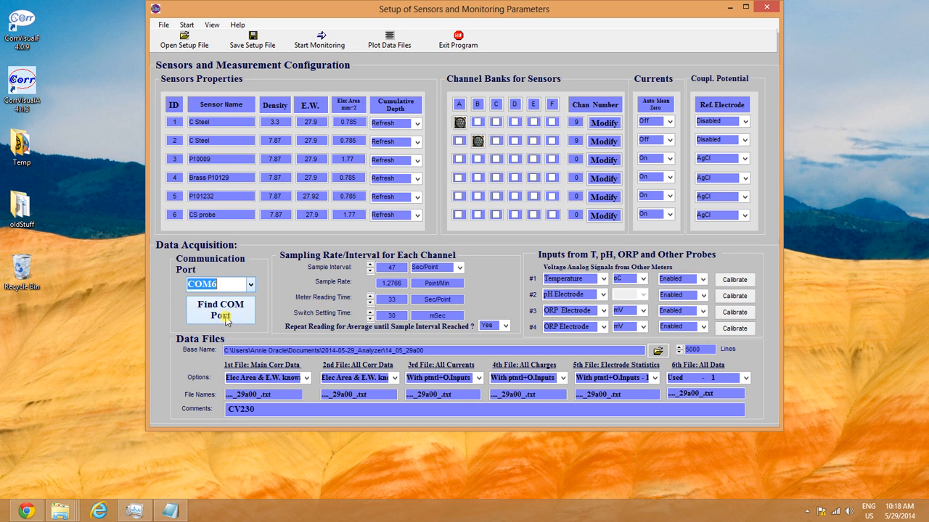
click(250, 286)
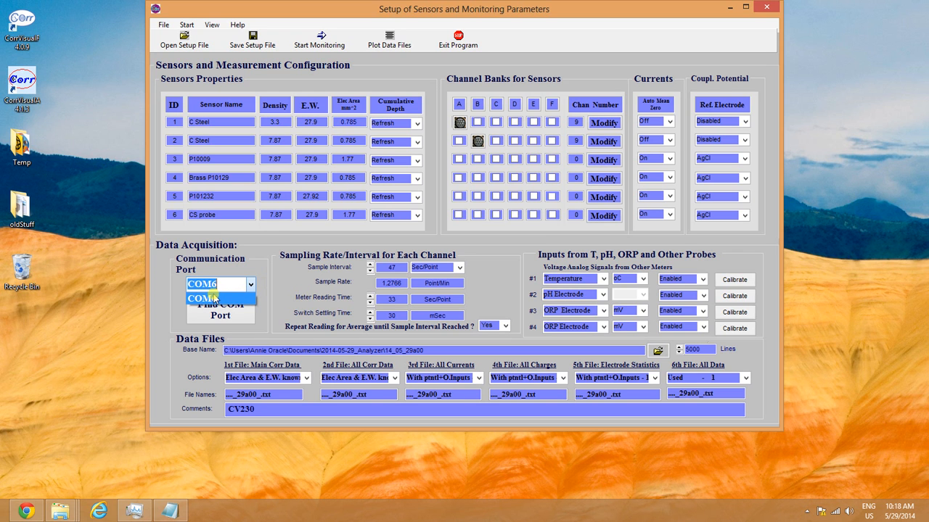
click(299, 285)
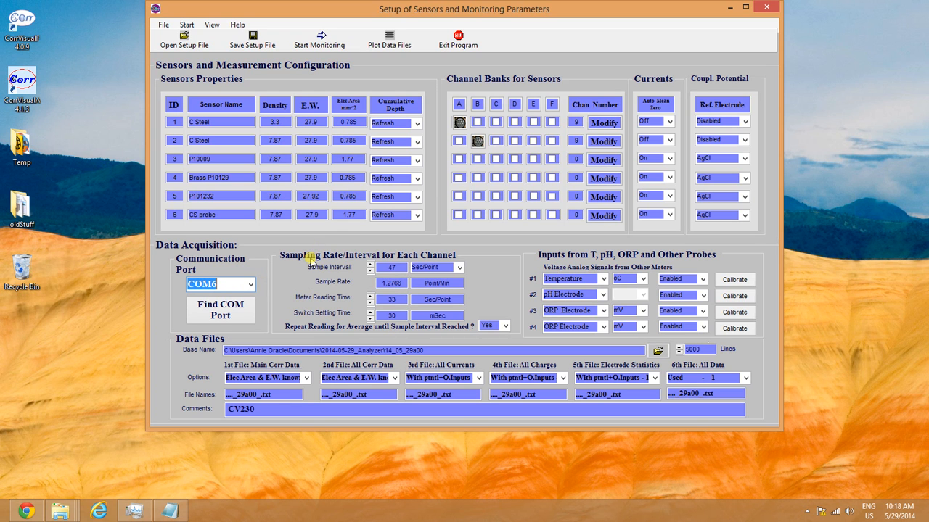
Set the sample interval to 33 Sec/Point, equal to the meter reading time
click(370, 272)
click(370, 273)
click(369, 272)
click(370, 273)
click(370, 273)
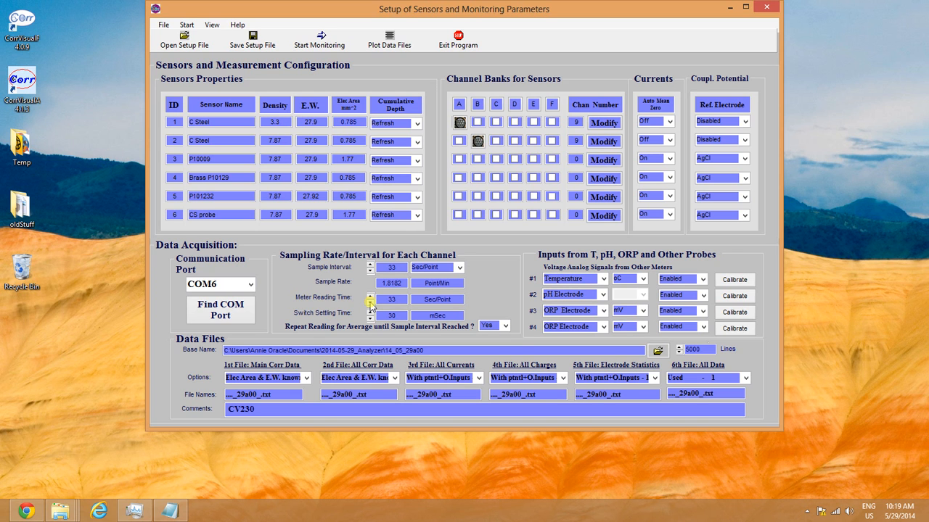
click(370, 302)
Keep the Temperature probe input enabled and disable the pH Electrode and both ORP Electrode inputs
click(703, 279)
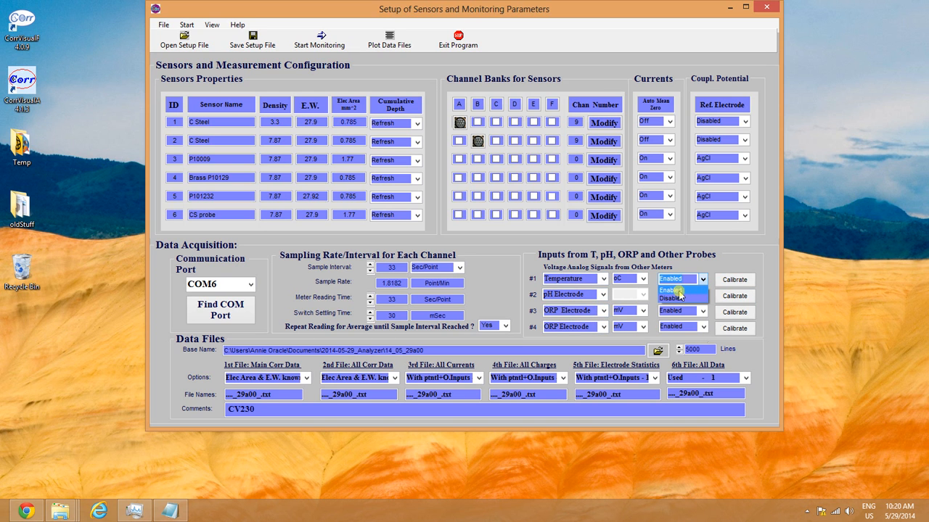
click(671, 290)
click(679, 296)
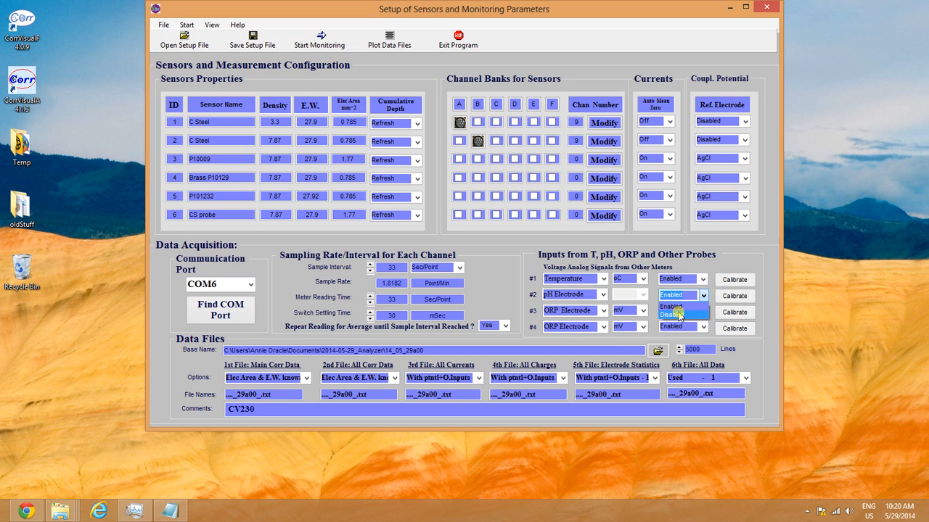
click(679, 315)
click(703, 311)
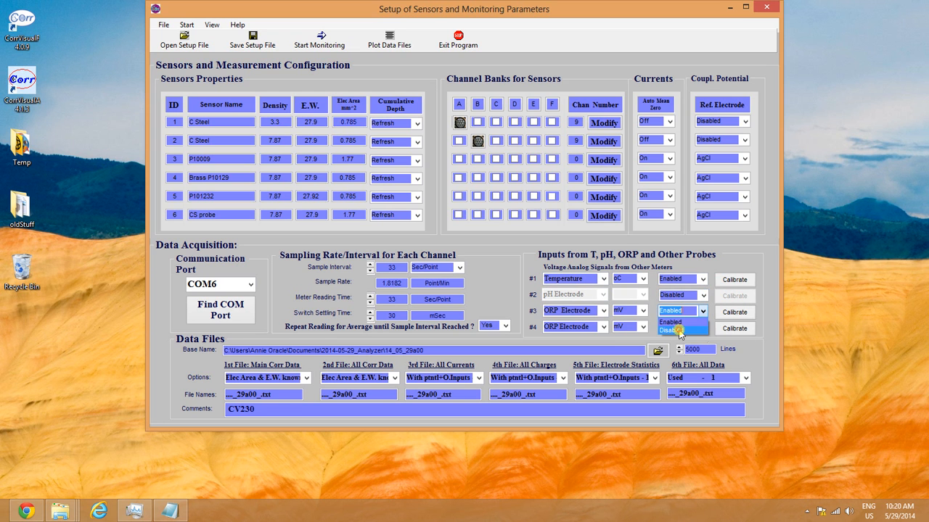
click(680, 331)
click(702, 327)
click(678, 347)
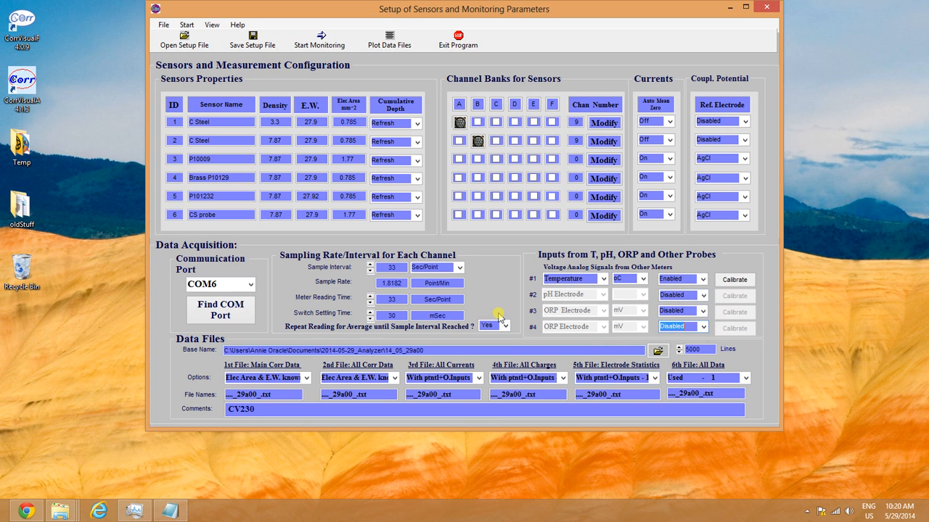
click(734, 283)
Select 14_05_29a in the 2014-05-29_Analyzer folder as the base name for the data files
click(657, 351)
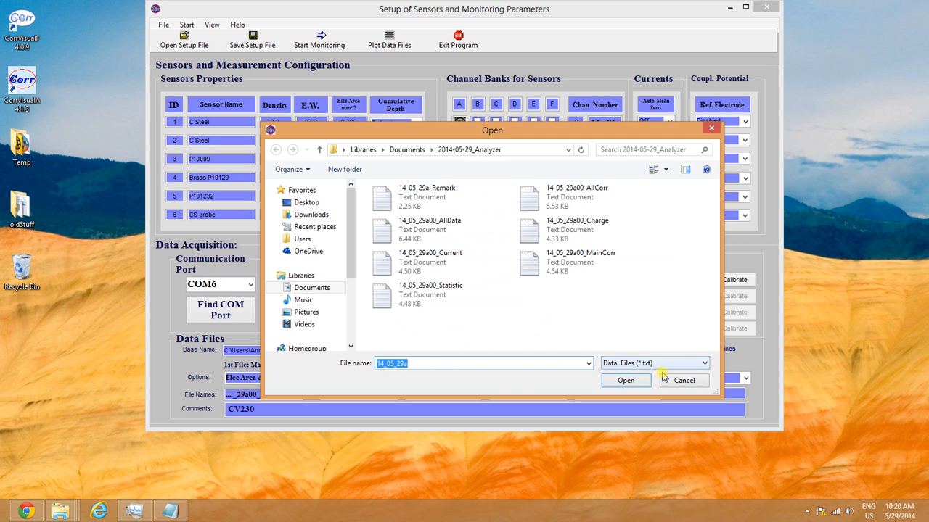
click(622, 380)
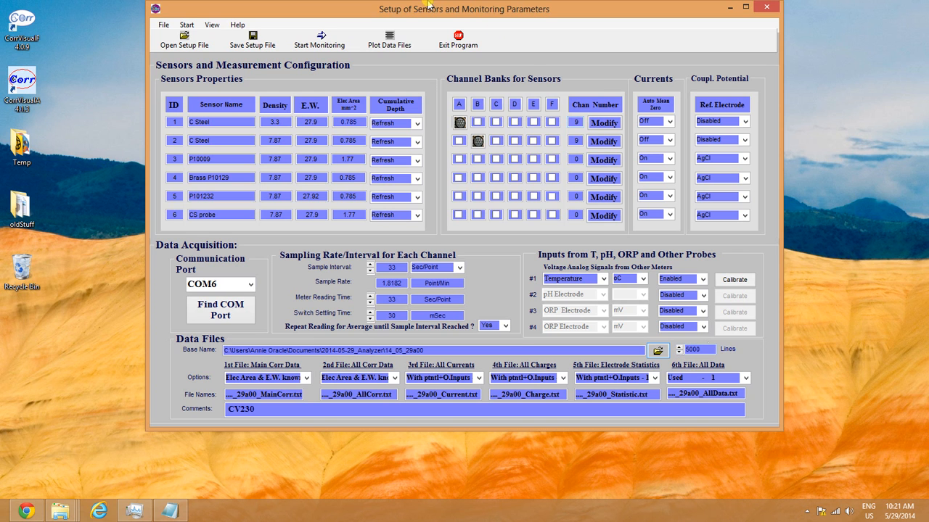
Open the data file management window and browse to the 2014-05-29_Analyzer folder in the user's Documents
click(401, 45)
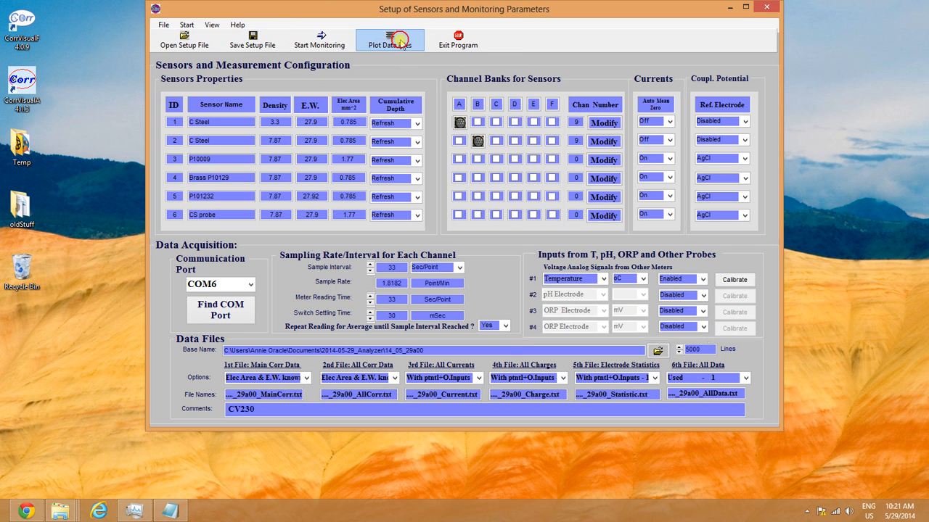
drag(303, 45, 421, 72)
drag(325, 158, 337, 197)
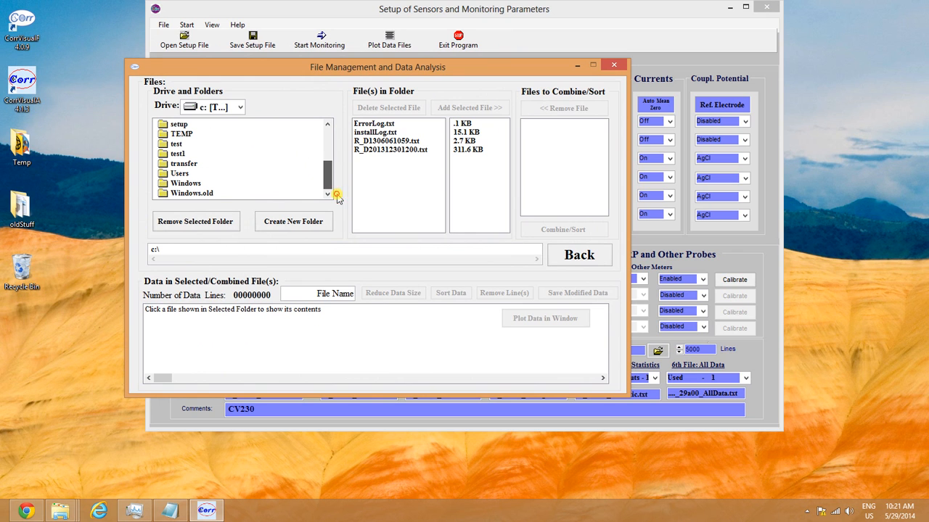
double_click(180, 173)
double_click(195, 164)
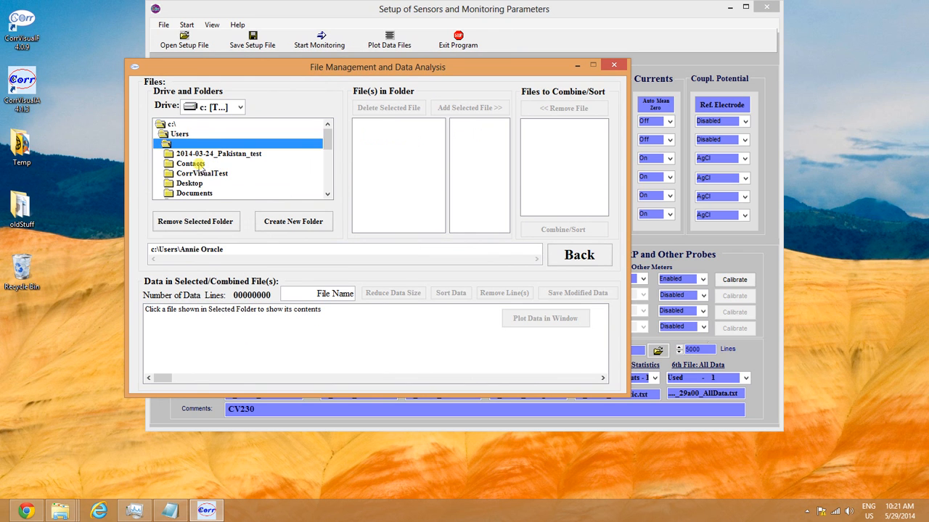
drag(328, 144, 329, 171)
double_click(233, 164)
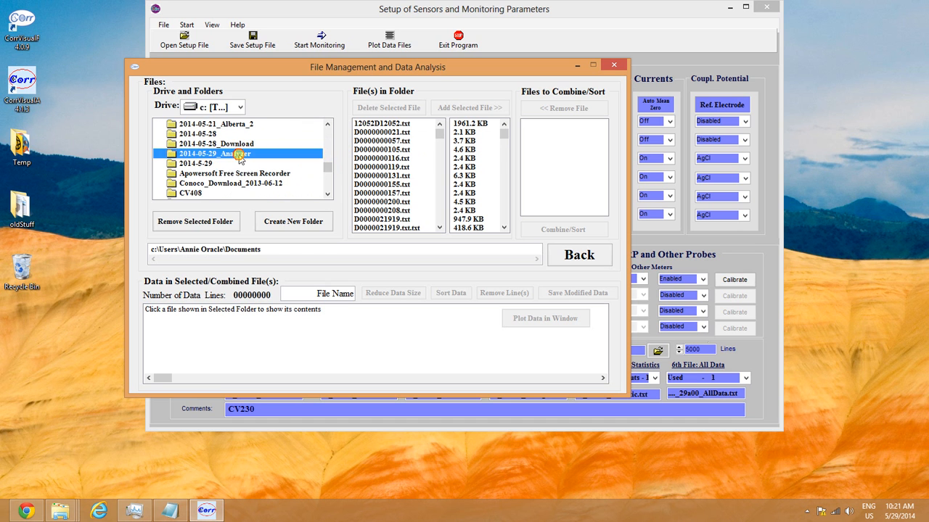
double_click(239, 153)
Load 14_05_29a00_AllData.txt, review its data lines and plot the data in a maximized plotting window
click(410, 141)
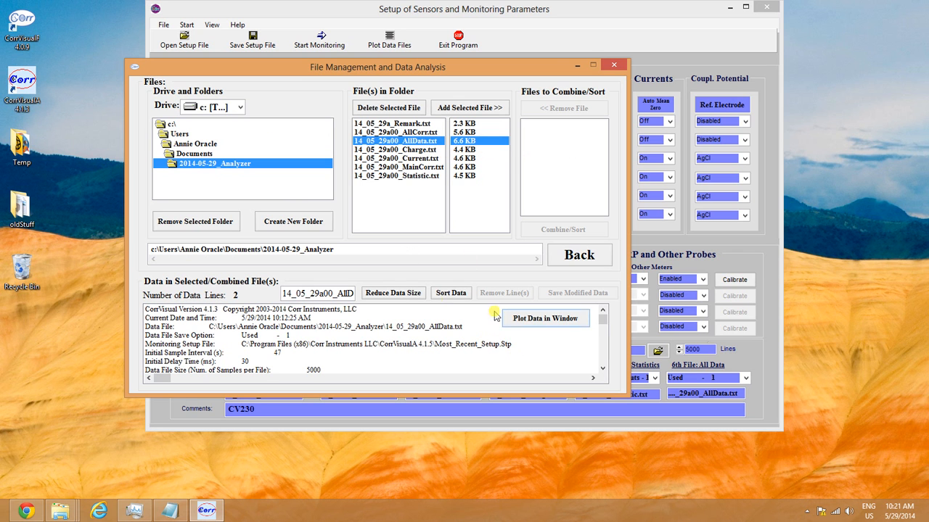
drag(602, 319, 603, 371)
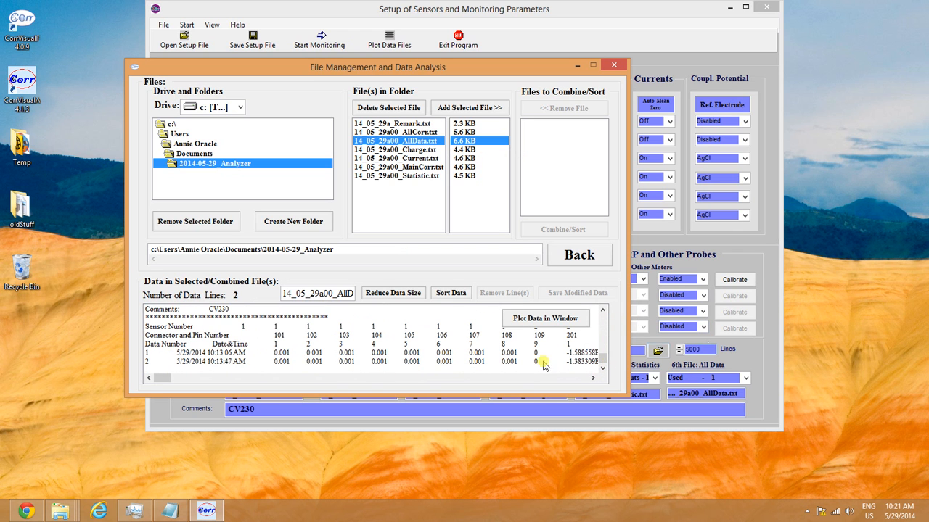
click(519, 319)
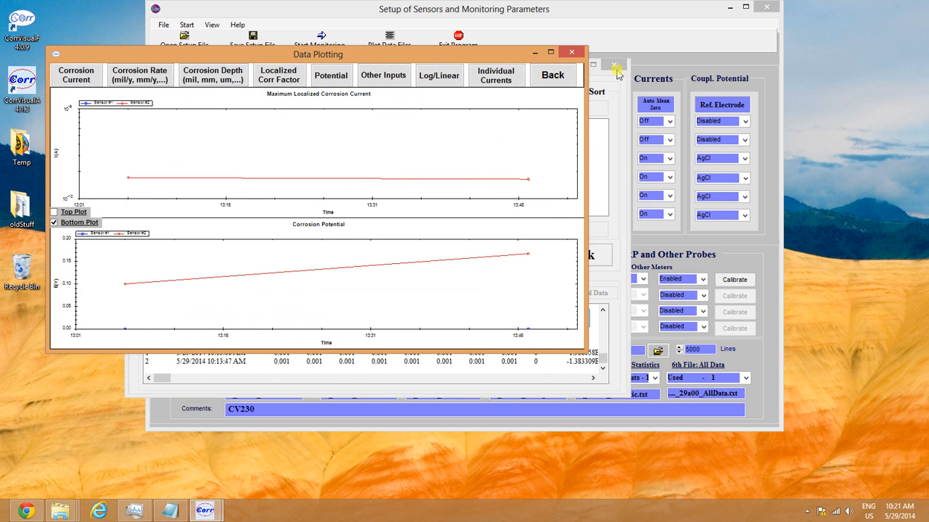
click(549, 53)
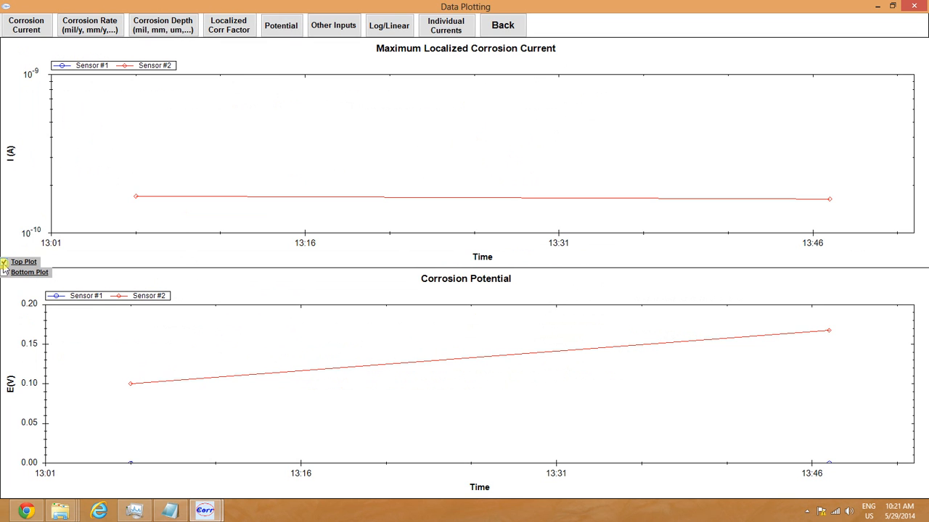
Plot the individual currents of Probe #1 electrodes 1 to 8 in the top plot and enlarge the area around the first data point
click(446, 29)
drag(442, 55, 438, 116)
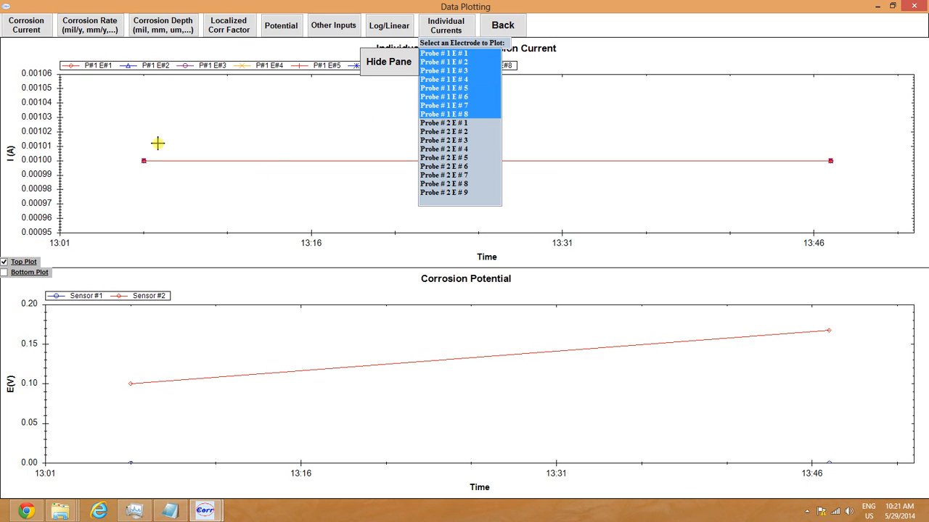
click(390, 61)
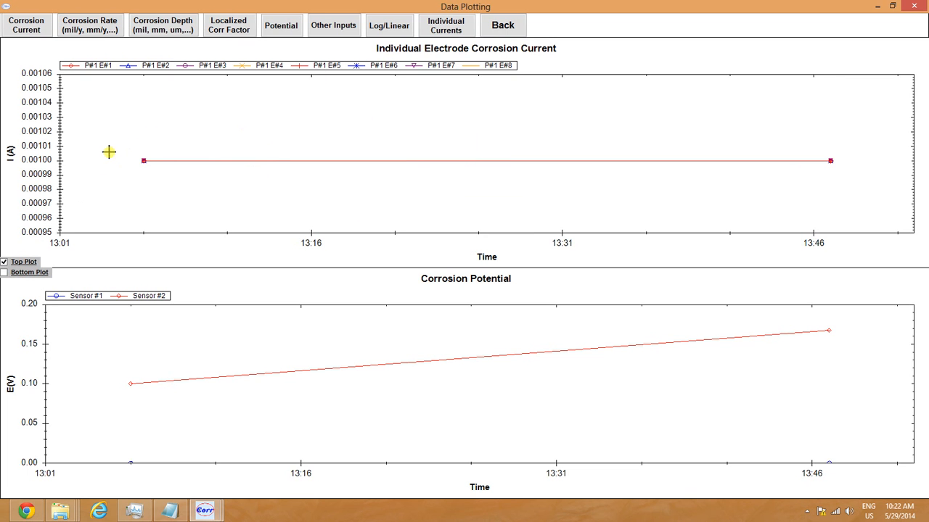
drag(116, 136, 197, 199)
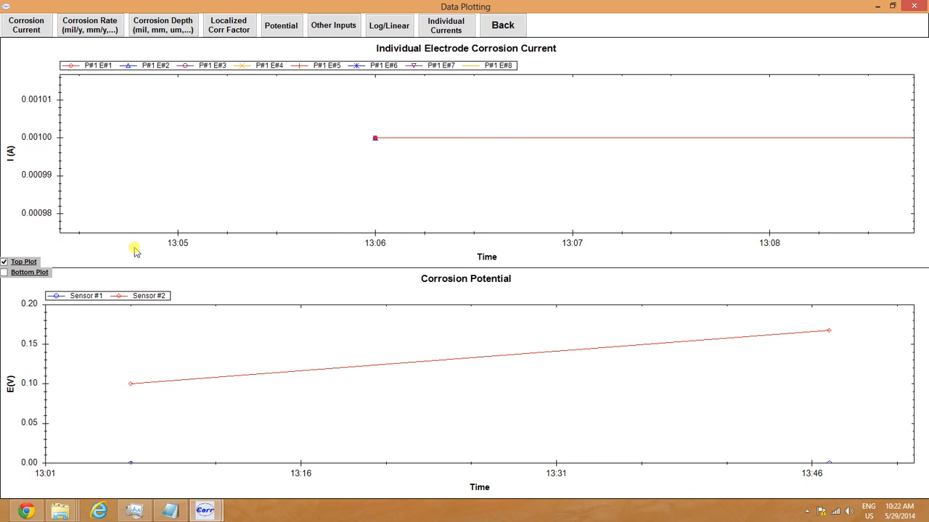
Show the corrosion current in the bottom plot, and return from data plotting to the sensor setup window
click(5, 274)
click(48, 27)
click(71, 56)
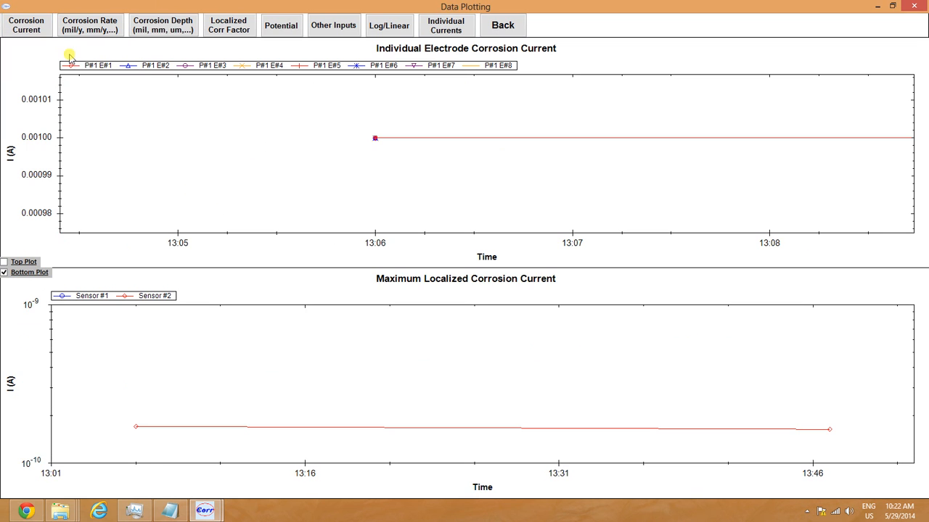
click(503, 26)
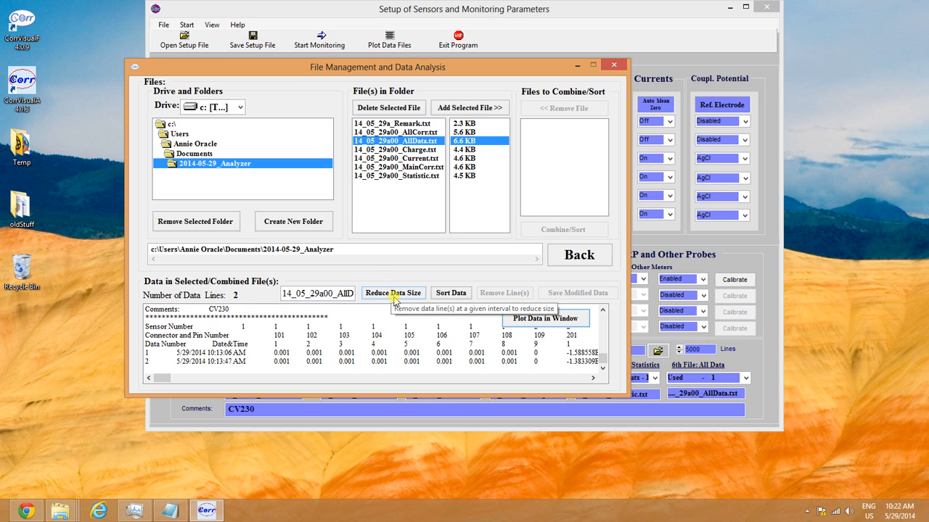
click(579, 256)
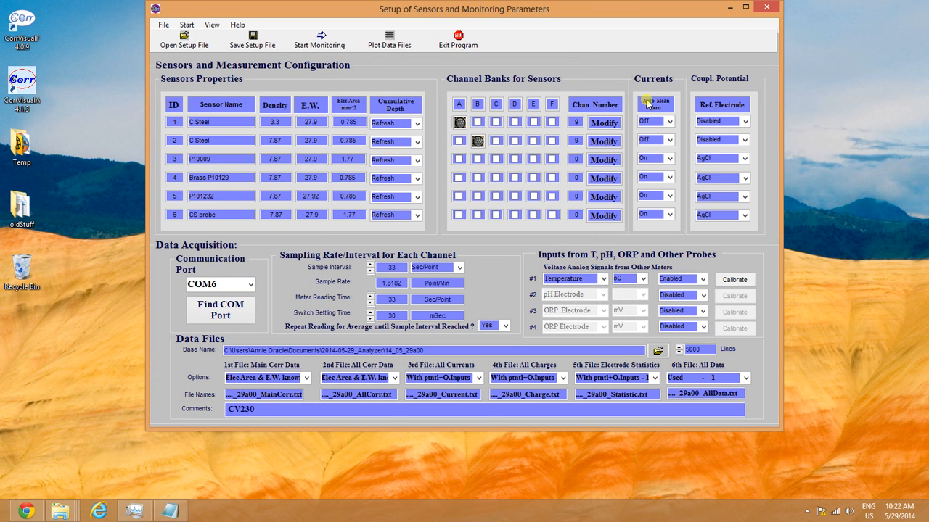
Start monitoring, replacing the existing 14_05_29a00 data file, and maximize the Multi-Electrode Analyzer window
click(321, 44)
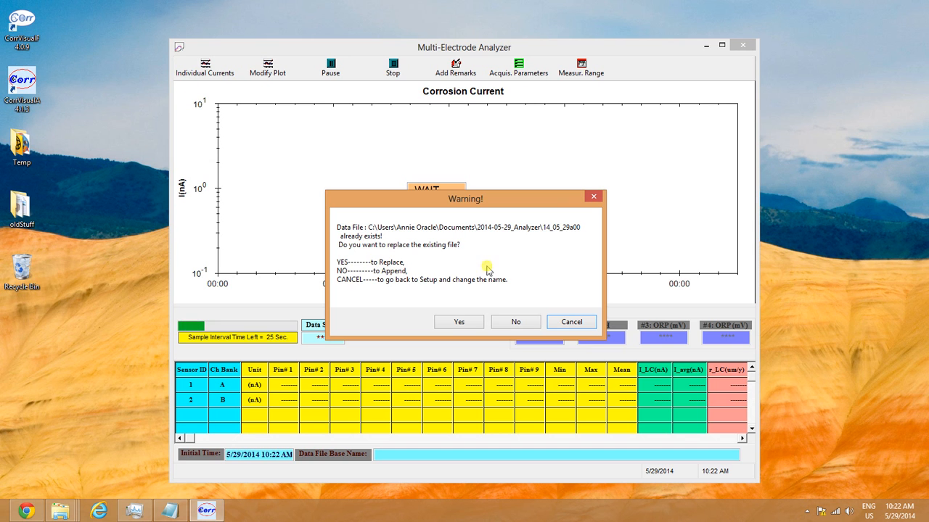
click(450, 324)
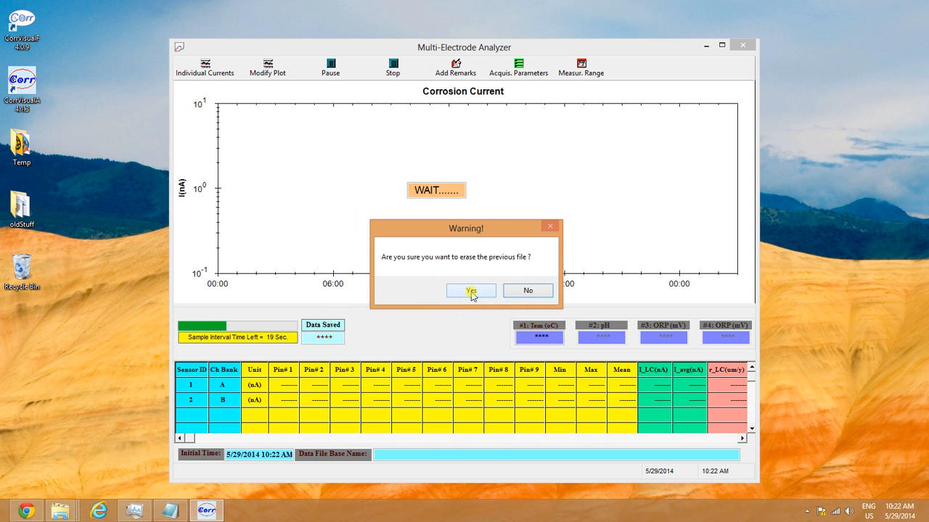
click(471, 292)
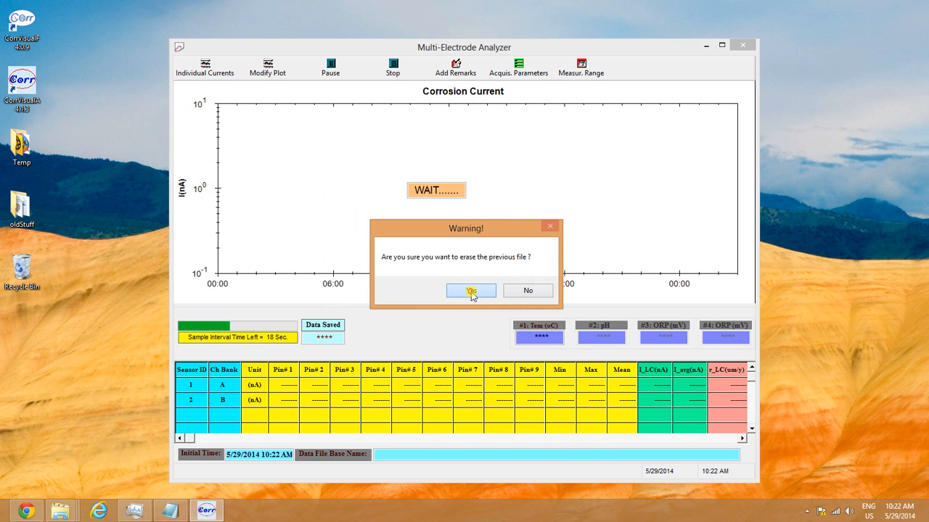
click(721, 46)
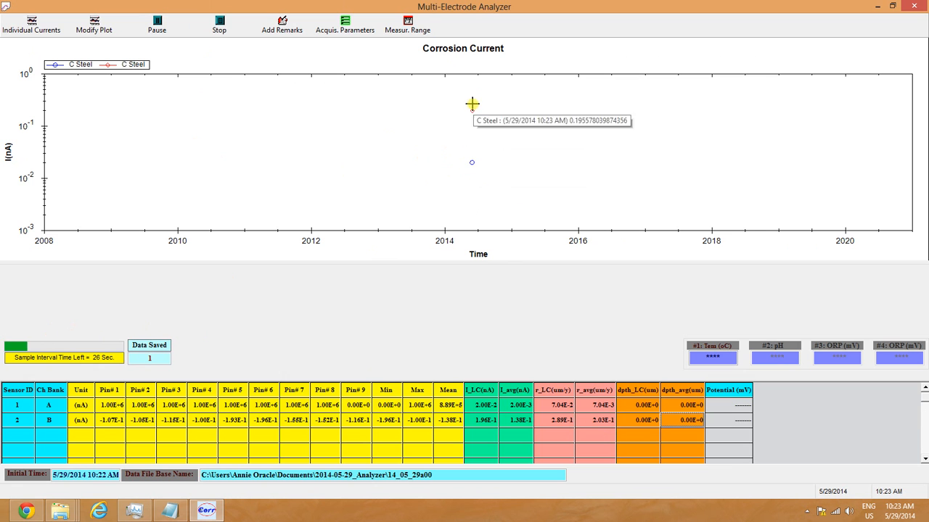
Inspect the point values of both C Steel sensors in the Corrosion Current plot
right_click(504, 133)
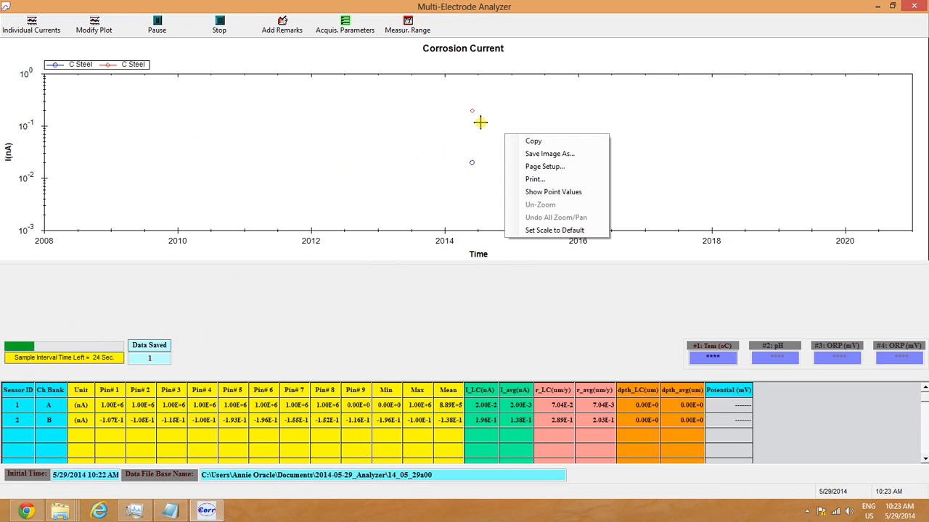
click(479, 122)
mouse_move(475, 157)
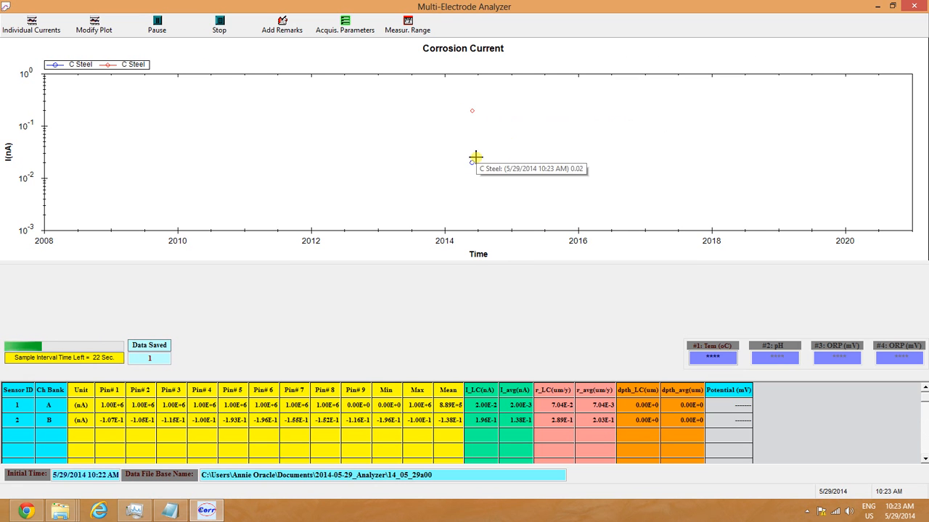
mouse_move(472, 113)
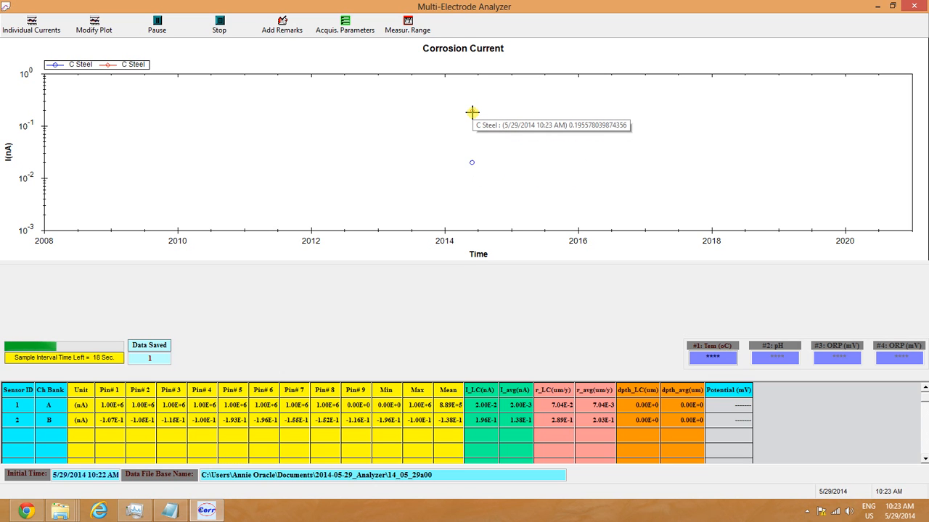
Zoom the Corrosion Current plot out and back in, and reset its scale to the default
right_click(571, 113)
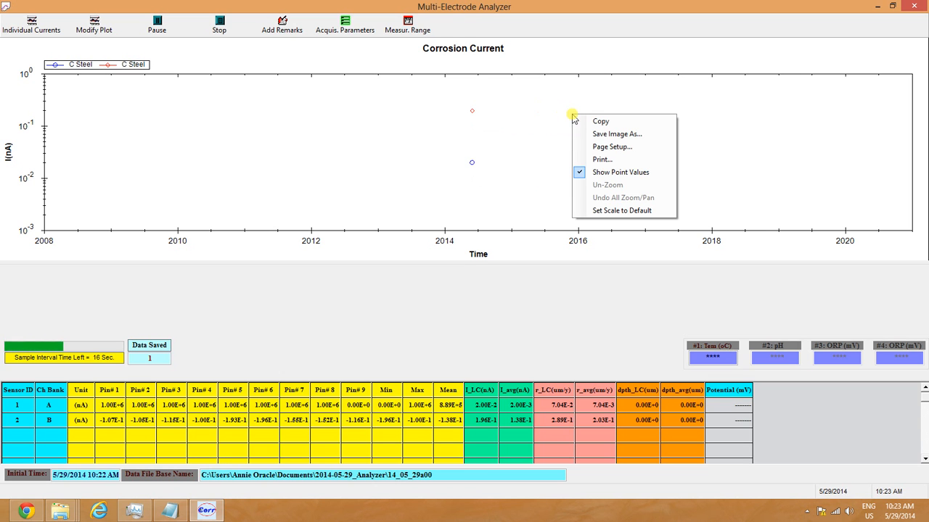
click(627, 210)
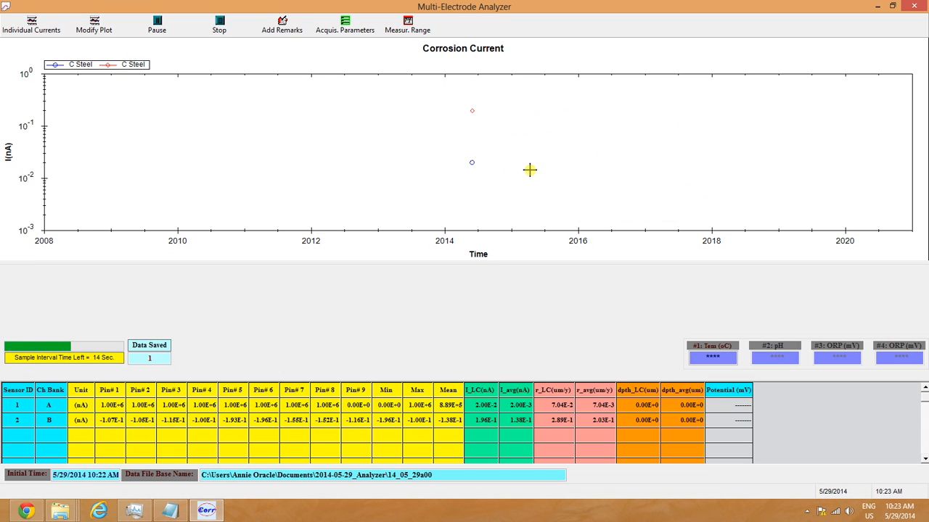
scroll(508, 155, down, 4)
scroll(507, 155, up, 5)
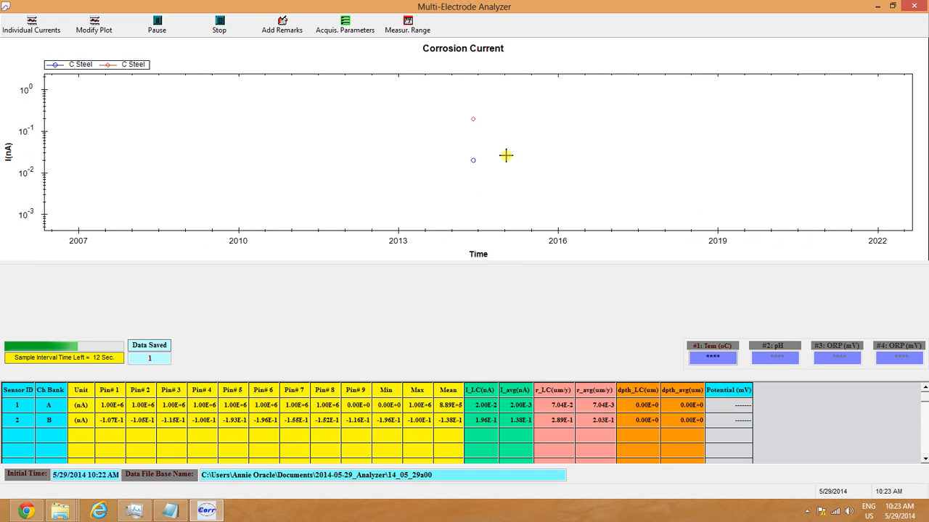
right_click(512, 153)
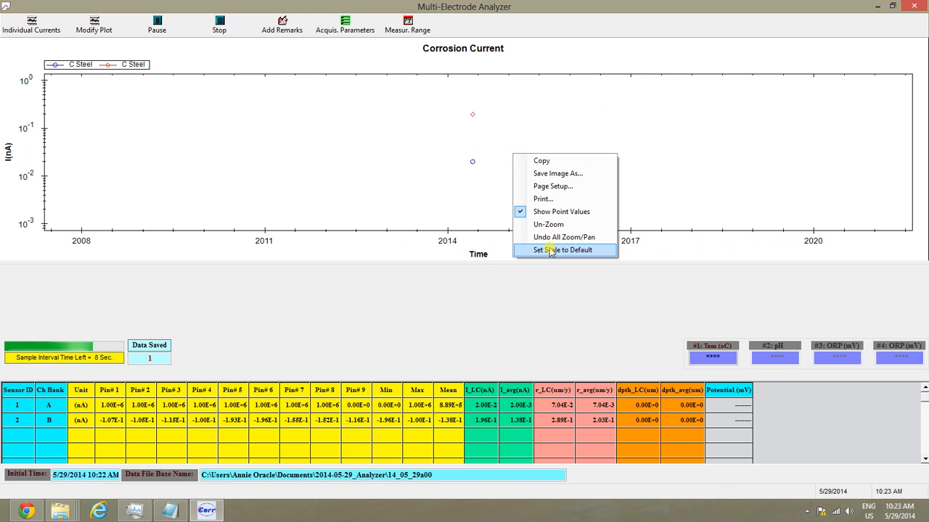
click(550, 250)
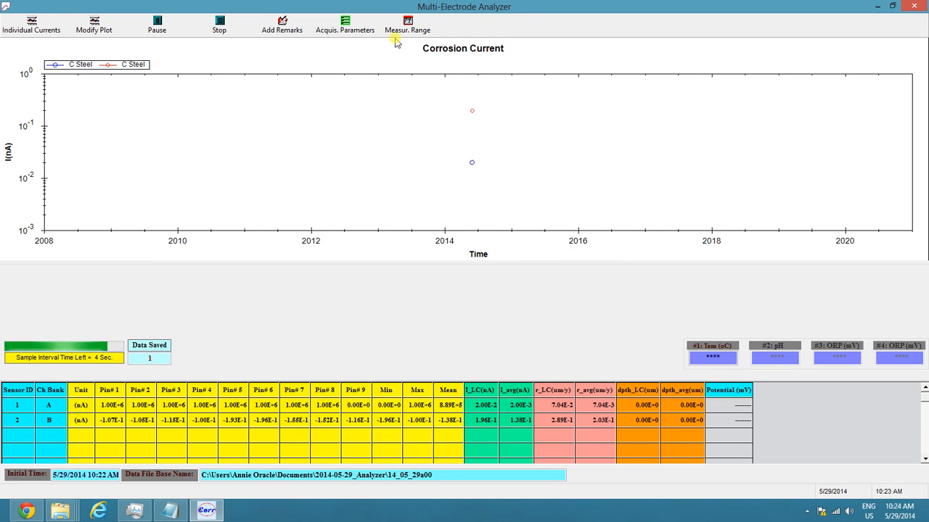
Modify the monitoring plot to use the 5 Corrosion Rate display type
click(93, 26)
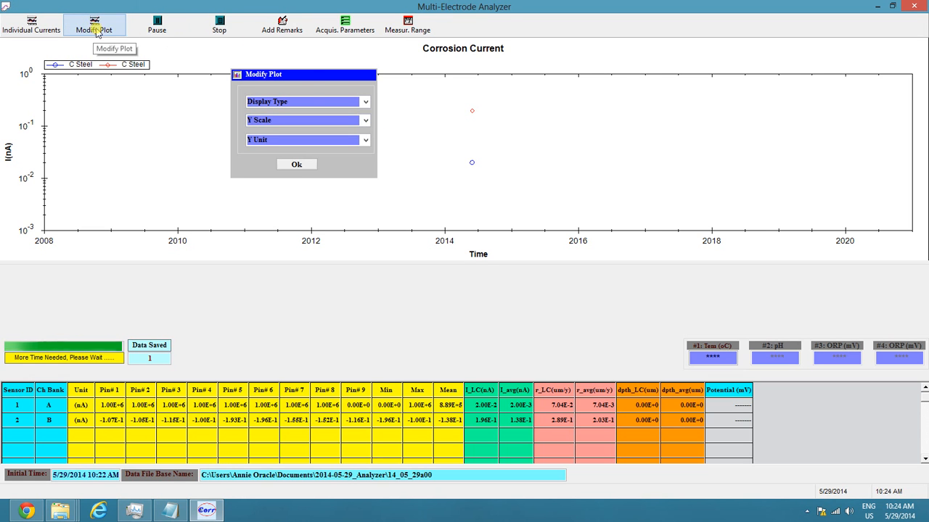
click(365, 102)
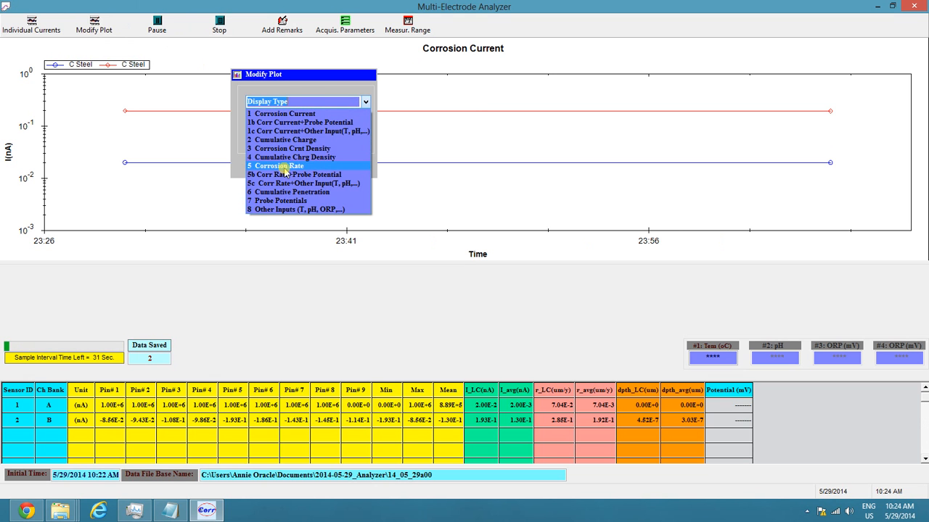
click(284, 166)
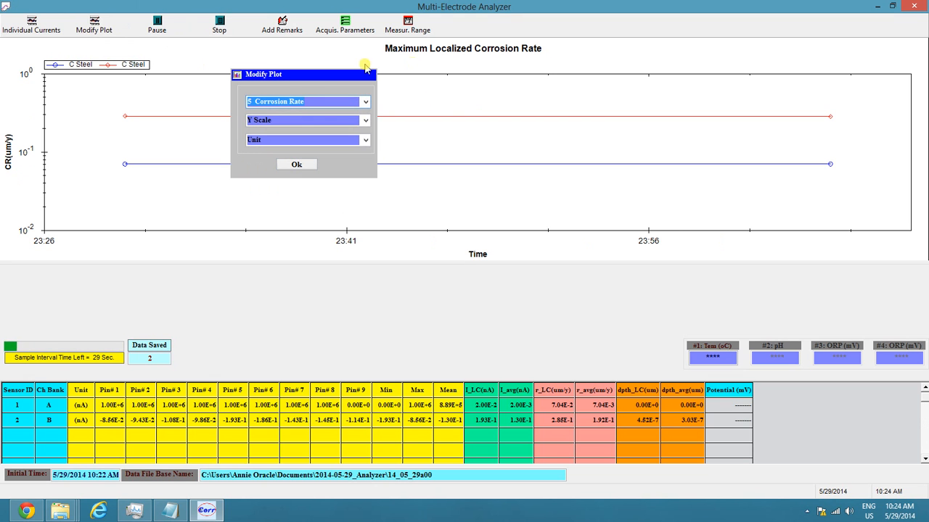
Try the 6 Cumulative Penetration display type for the plot and switch back to 5 Corrosion Rate
click(365, 103)
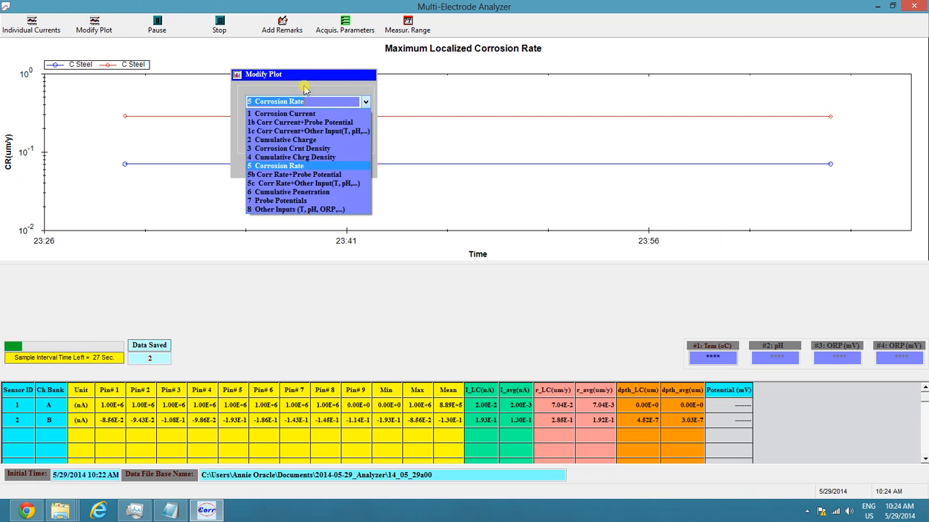
click(291, 193)
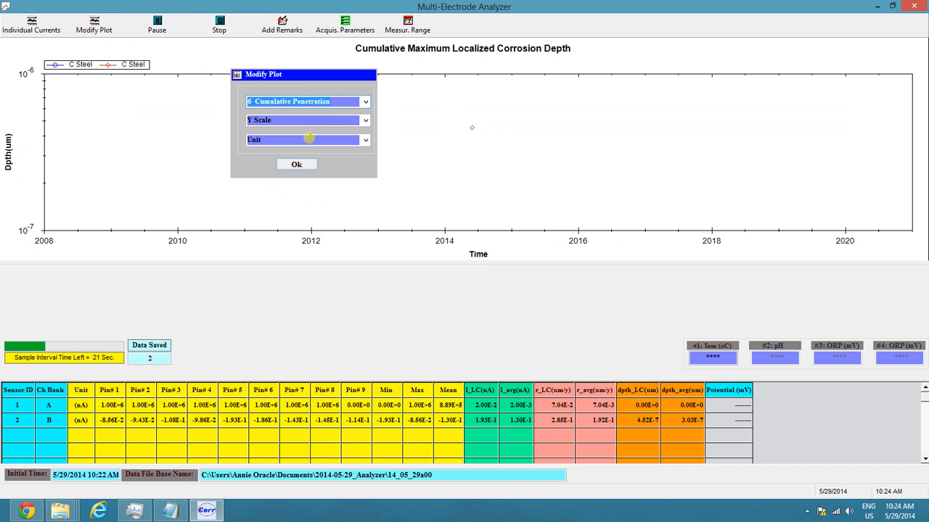
click(364, 102)
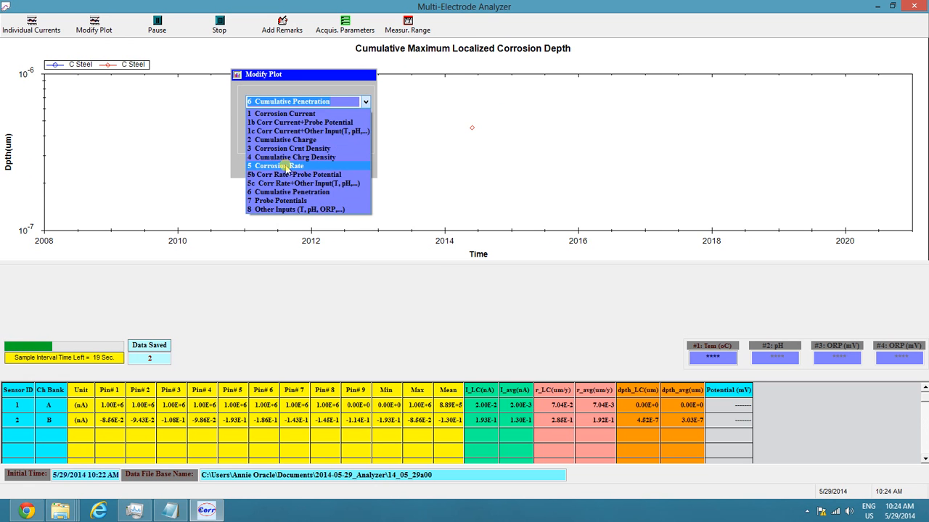
click(290, 177)
click(291, 165)
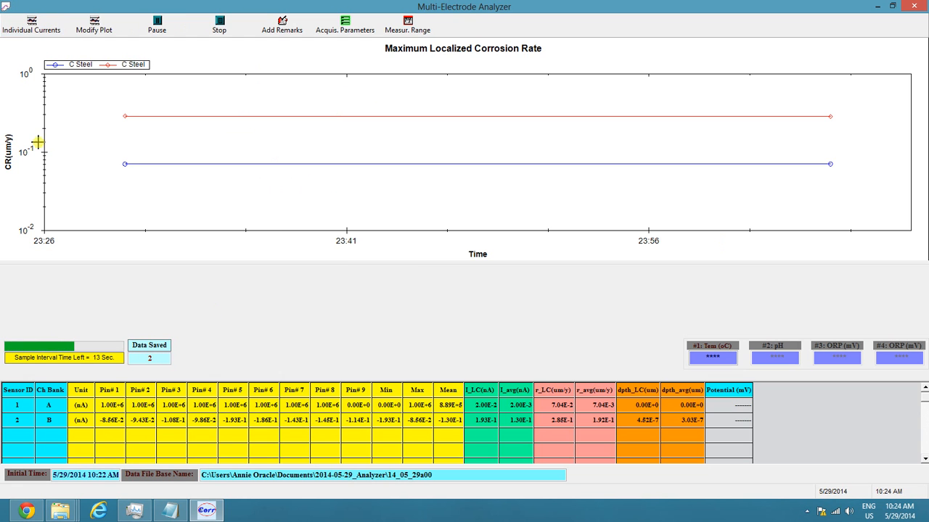
Plot the individual currents of Probe #1 electrodes 1 to 8 in the monitoring window and hide the electrode selection pane
click(31, 23)
drag(95, 72, 104, 121)
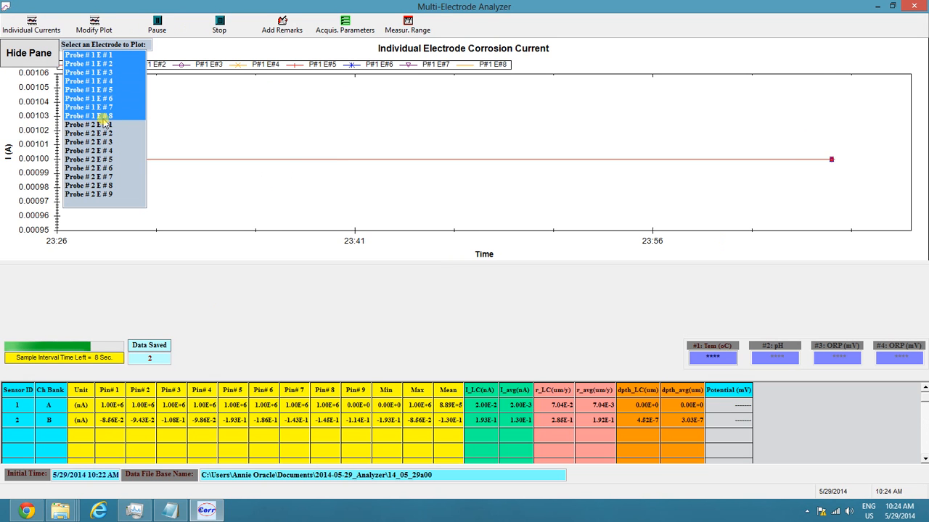
click(17, 58)
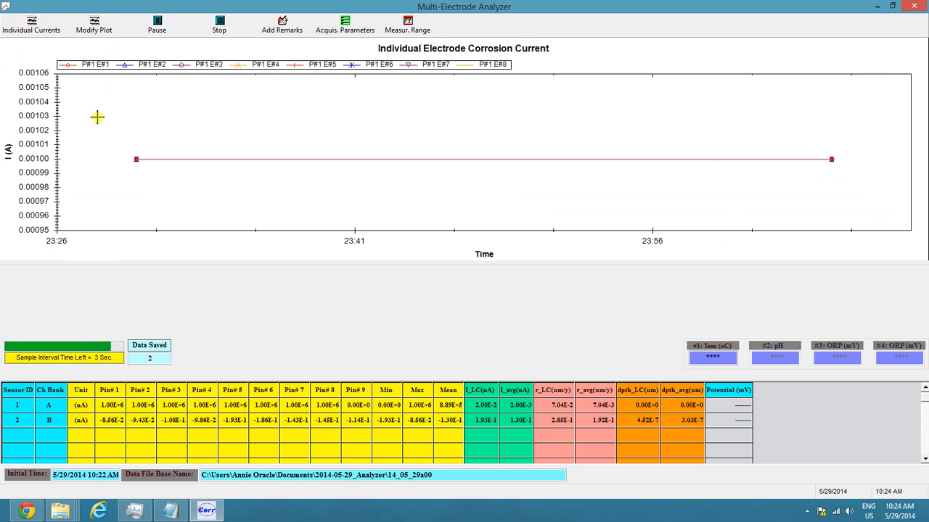
Review the plot modification, acquisition parameter and measurement range settings of the running session, accepting each without changes
click(92, 26)
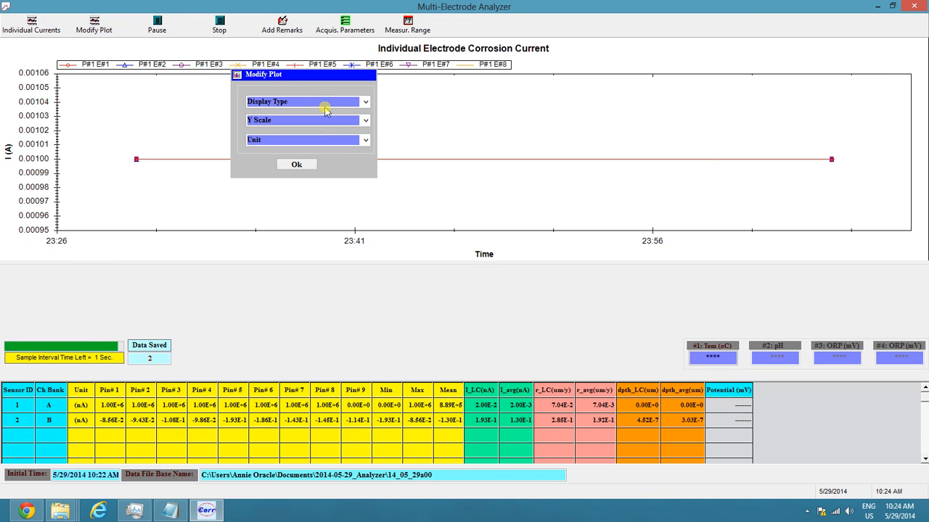
click(305, 166)
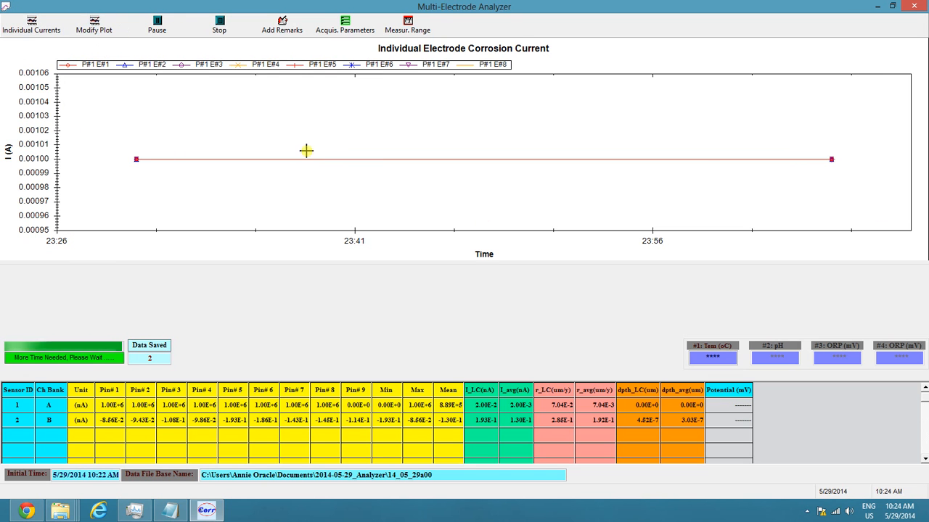
click(336, 31)
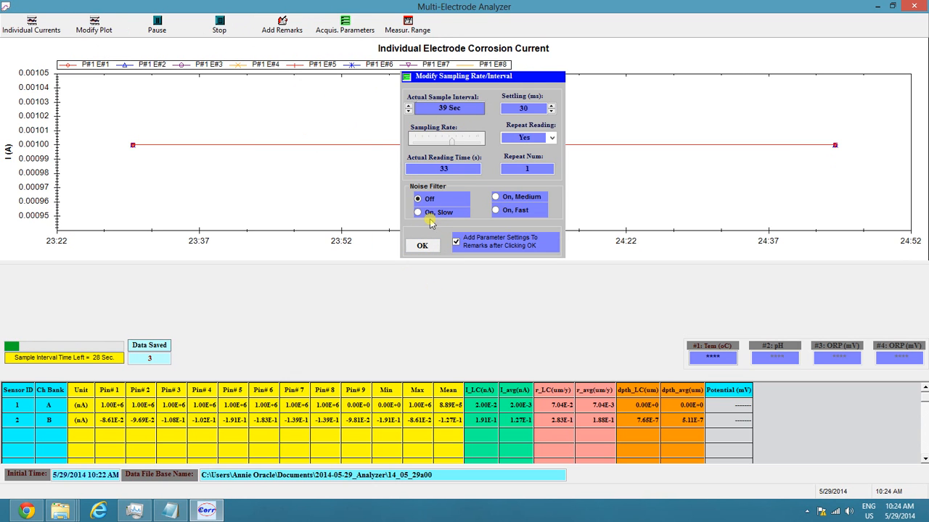
click(422, 245)
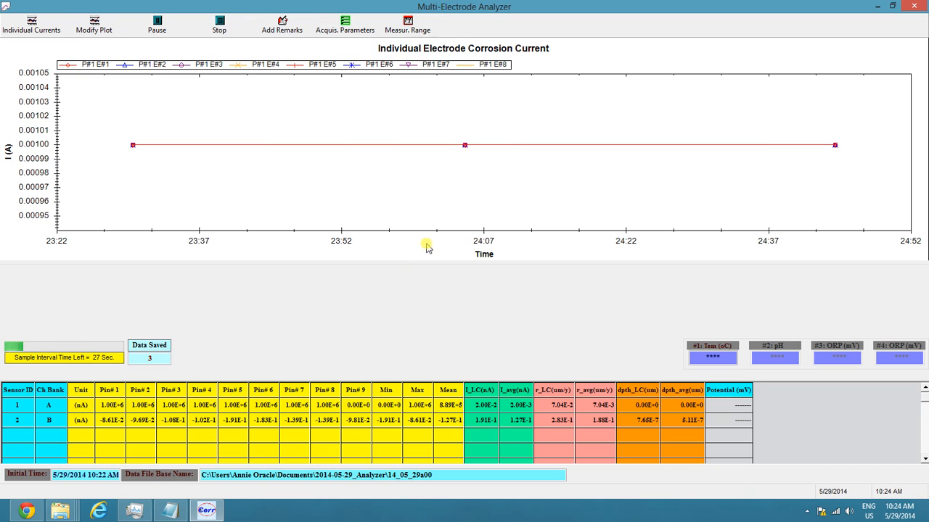
click(410, 27)
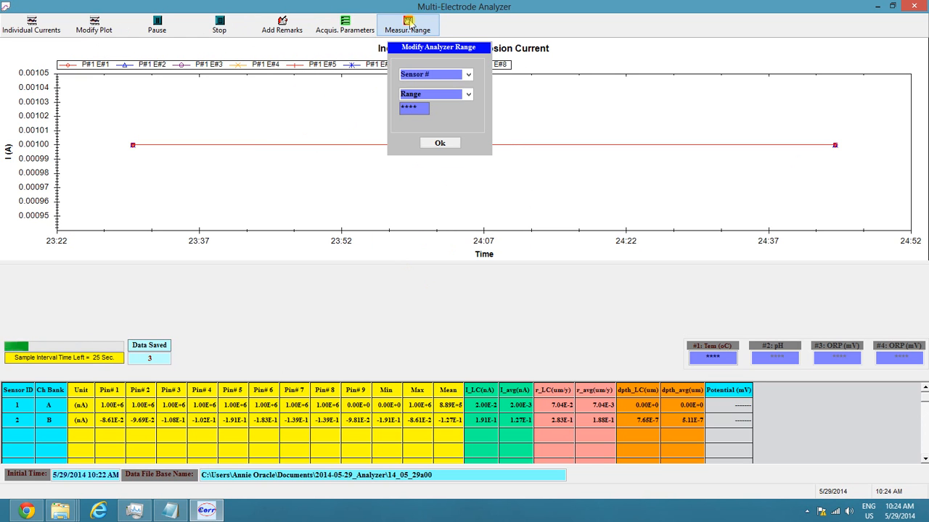
click(444, 145)
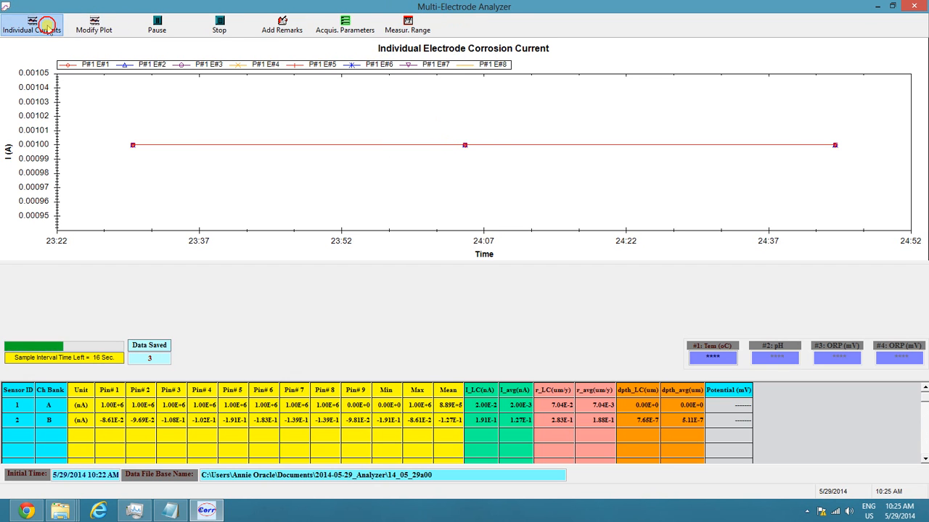
Plot only the individual current of Probe #1 electrode 1 and hide the electrode selection pane
click(94, 25)
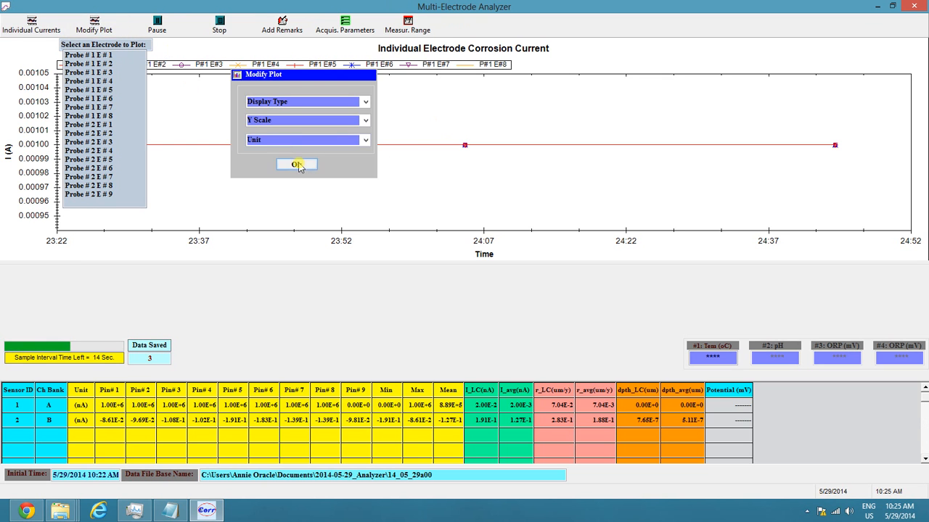
click(296, 164)
click(101, 55)
click(30, 56)
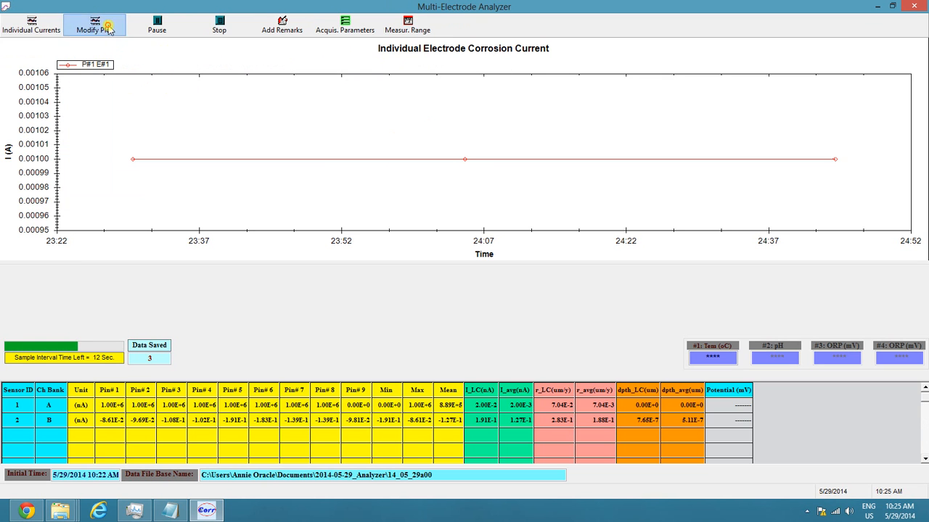
Switch the monitoring plot from individual electrode currents to the 5 Corrosion Rate display type
click(93, 25)
click(365, 102)
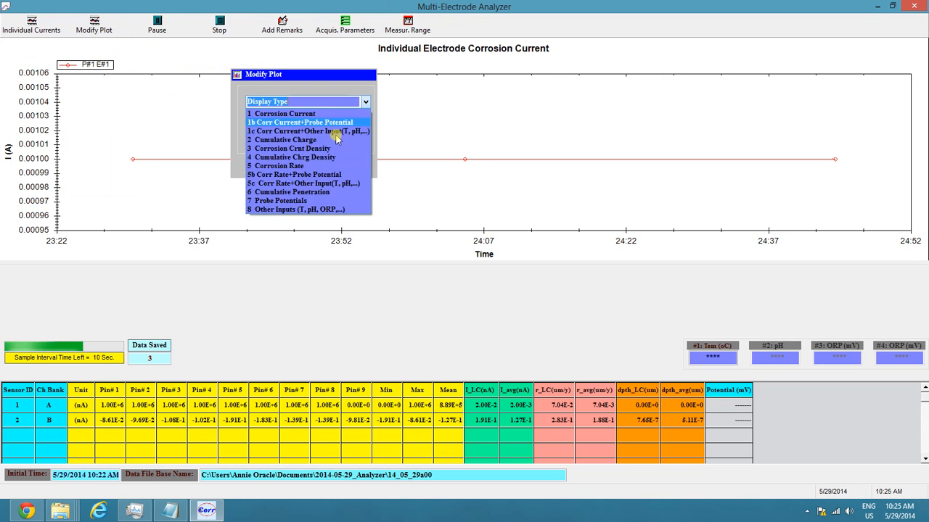
click(303, 166)
click(300, 166)
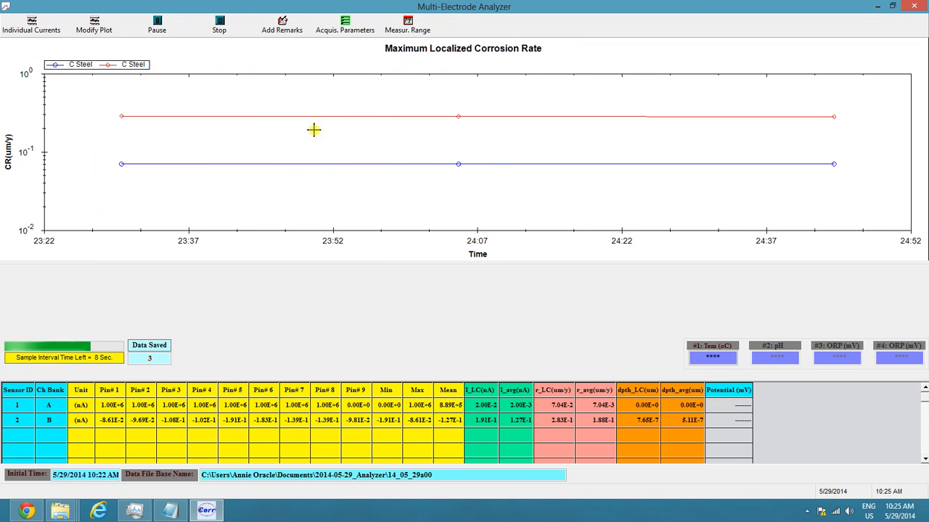
Add the remark "test" to the data file for the present time interval and close the remark window
click(281, 18)
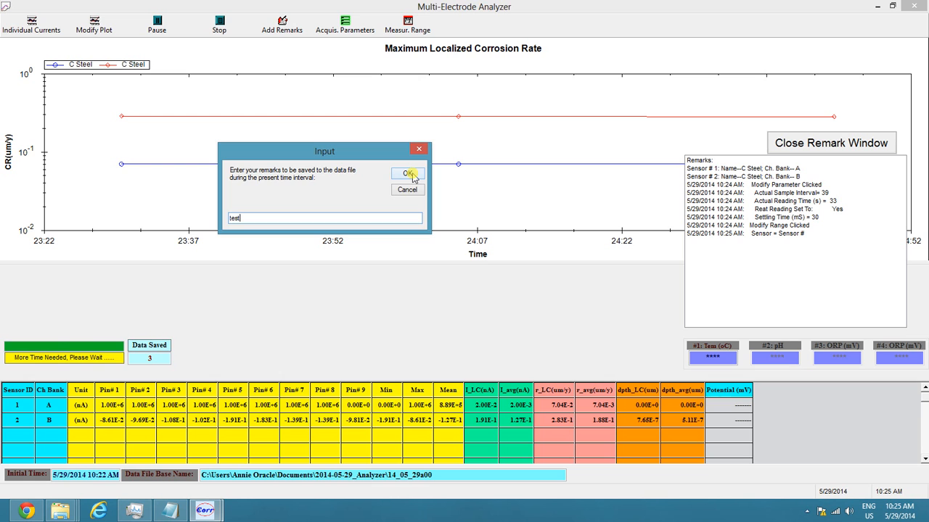
click(408, 174)
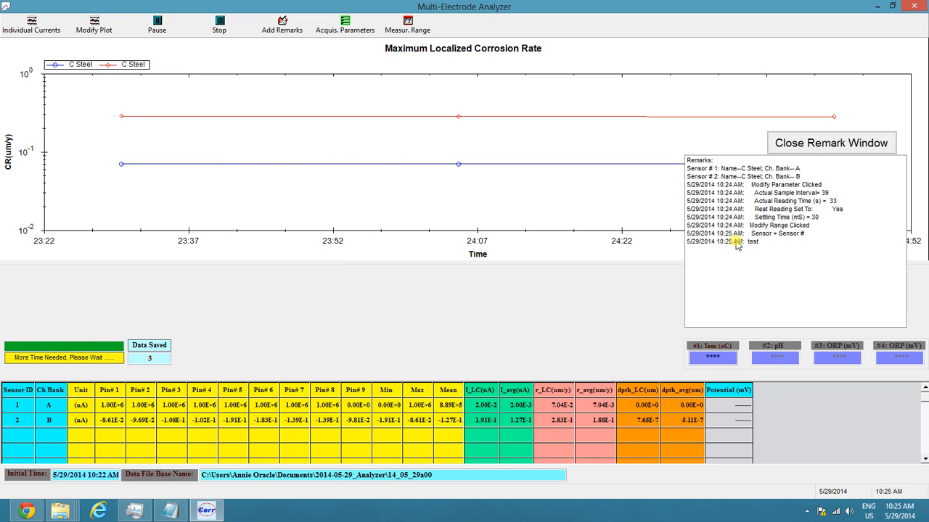
click(801, 146)
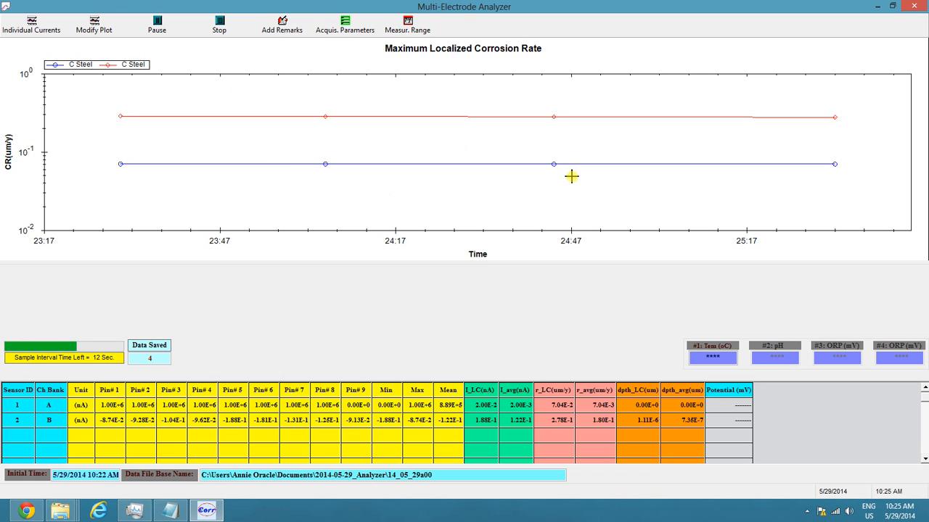
Stop the monitoring, skipping the bridging resistance measurement, and exit the program from the sensor setup window
click(220, 30)
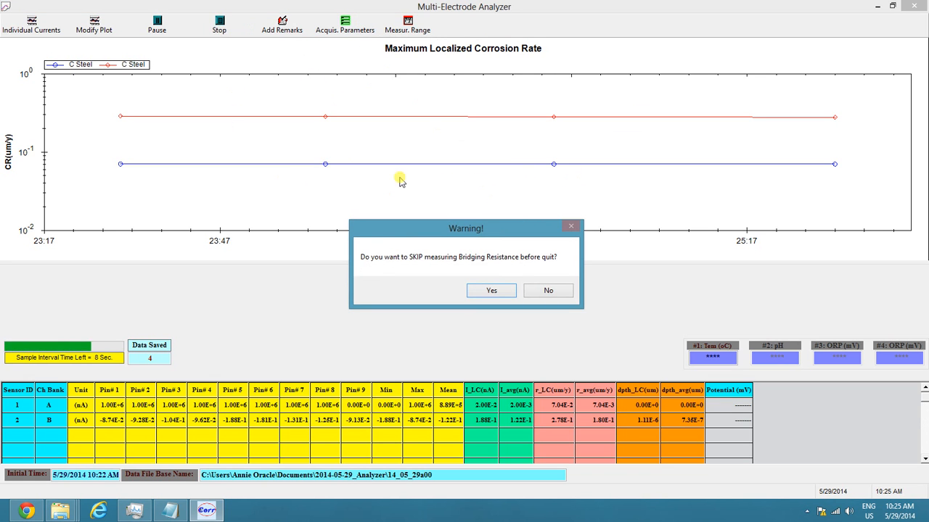
click(492, 291)
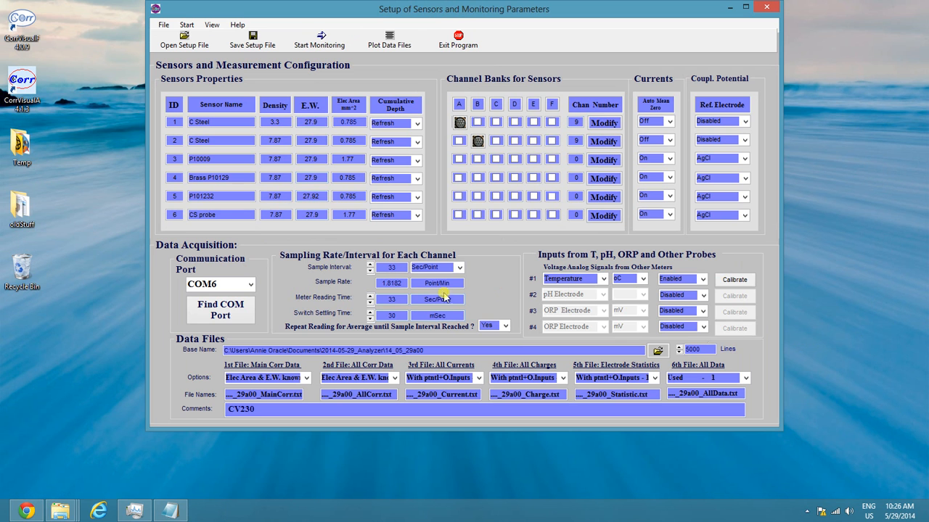
click(458, 44)
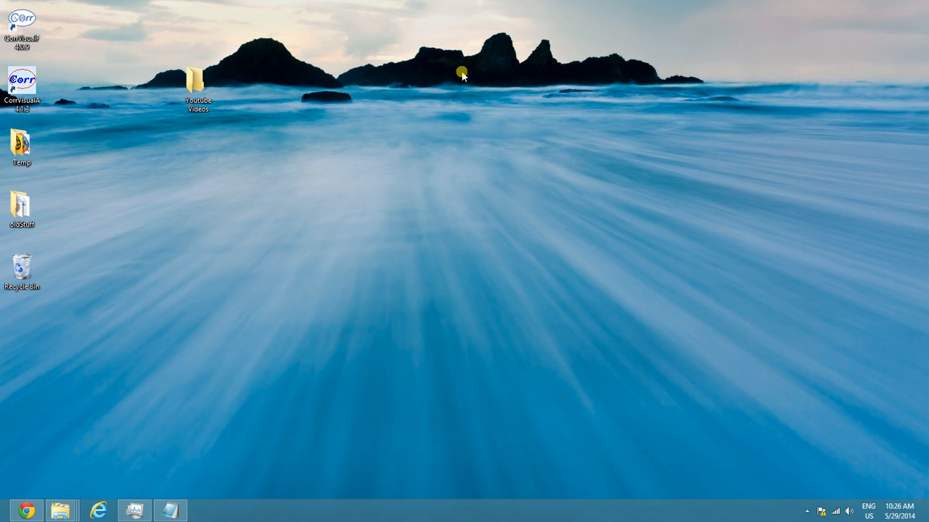